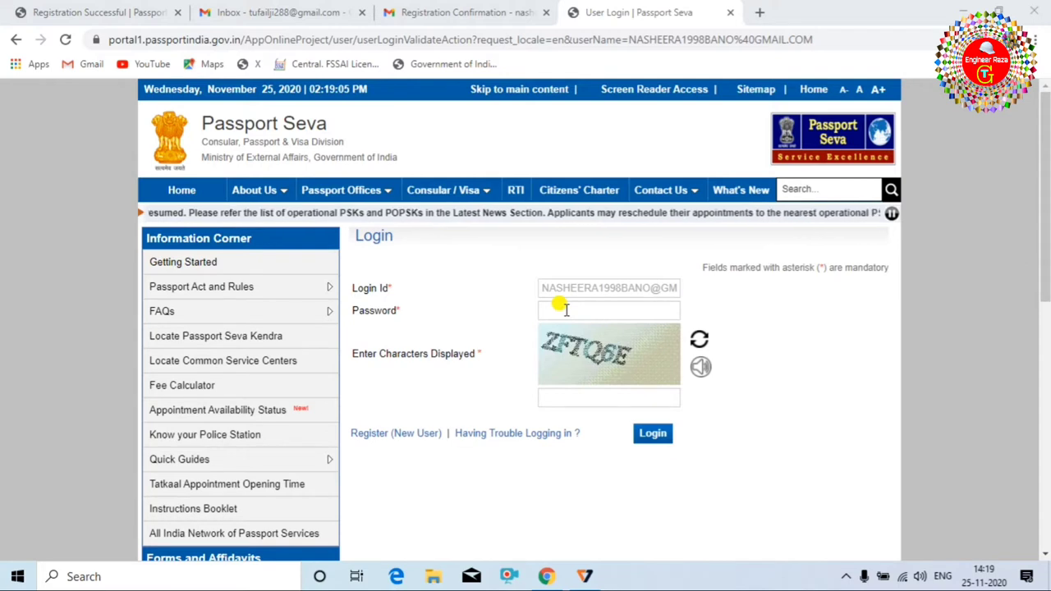
Enter the displayed captcha and log in to reach the Applicant Home services list.
{"action": "type", "text": "ZFTQ6E"}
{"action": "left_click", "coordinate": [657, 438]}
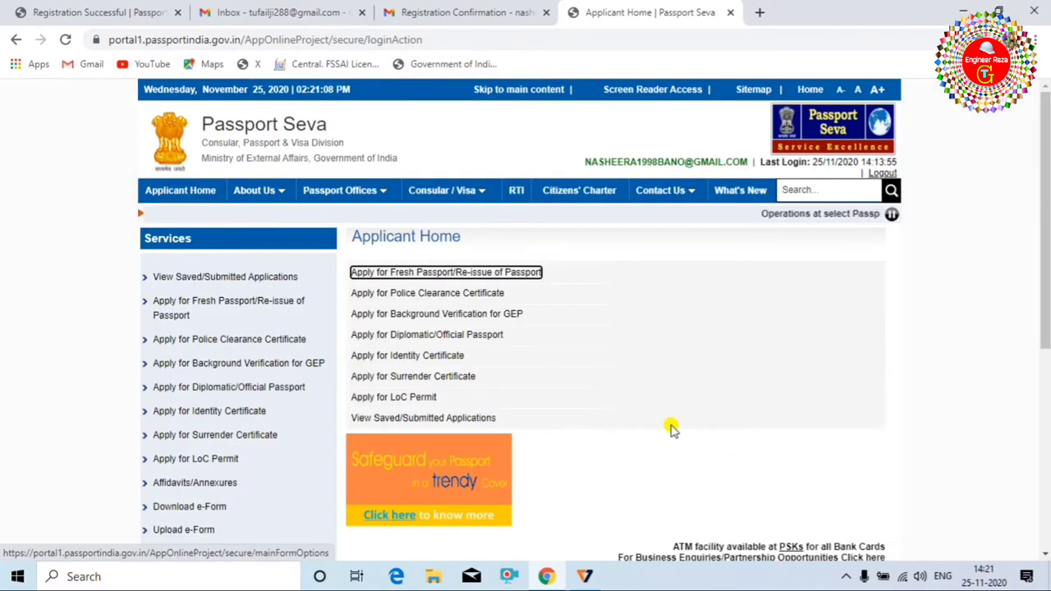
{"action": "scroll", "coordinate": [577, 377], "scroll_direction": "down", "scroll_amount": 2}
{"action": "scroll", "coordinate": [579, 376], "scroll_direction": "up", "scroll_amount": 2}
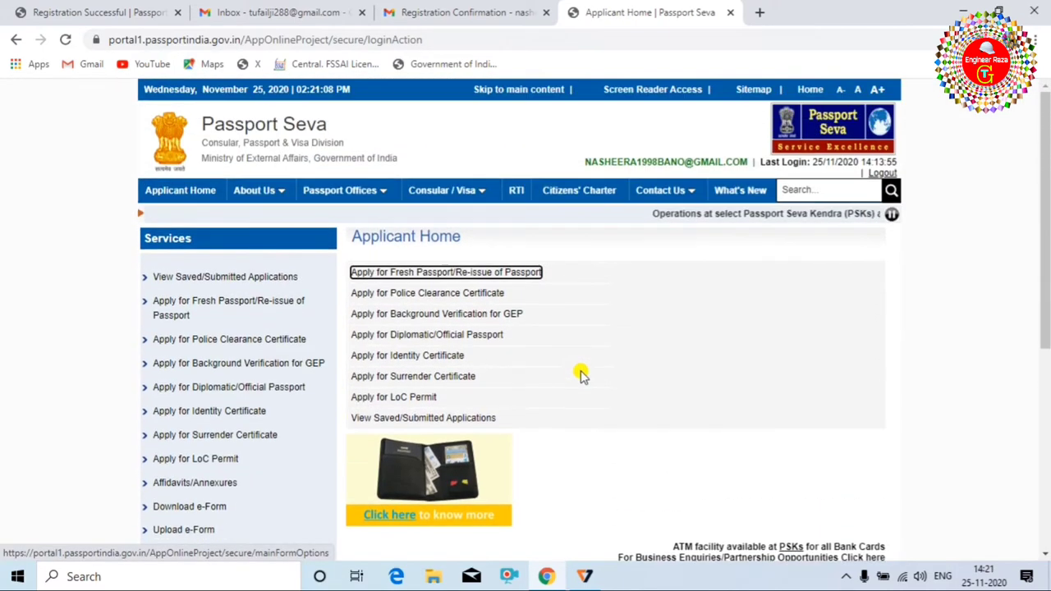
{"action": "scroll", "coordinate": [582, 370], "scroll_direction": "down", "scroll_amount": 2}
{"action": "scroll", "coordinate": [594, 408], "scroll_direction": "up", "scroll_amount": 2}
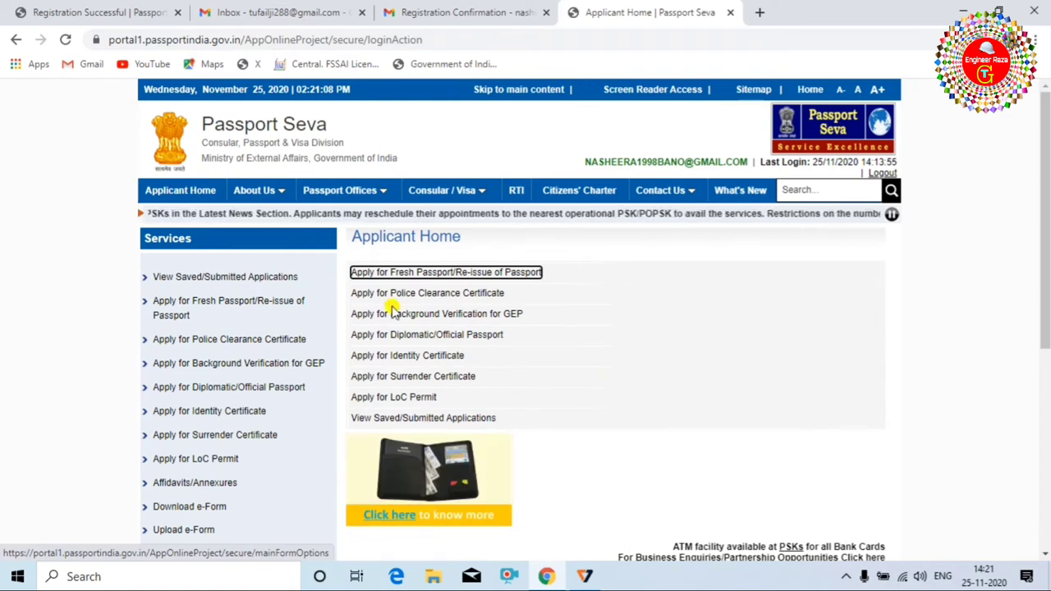
{"action": "scroll", "coordinate": [262, 304], "scroll_direction": "down", "scroll_amount": 2}
{"action": "scroll", "coordinate": [242, 313], "scroll_direction": "up", "scroll_amount": 2}
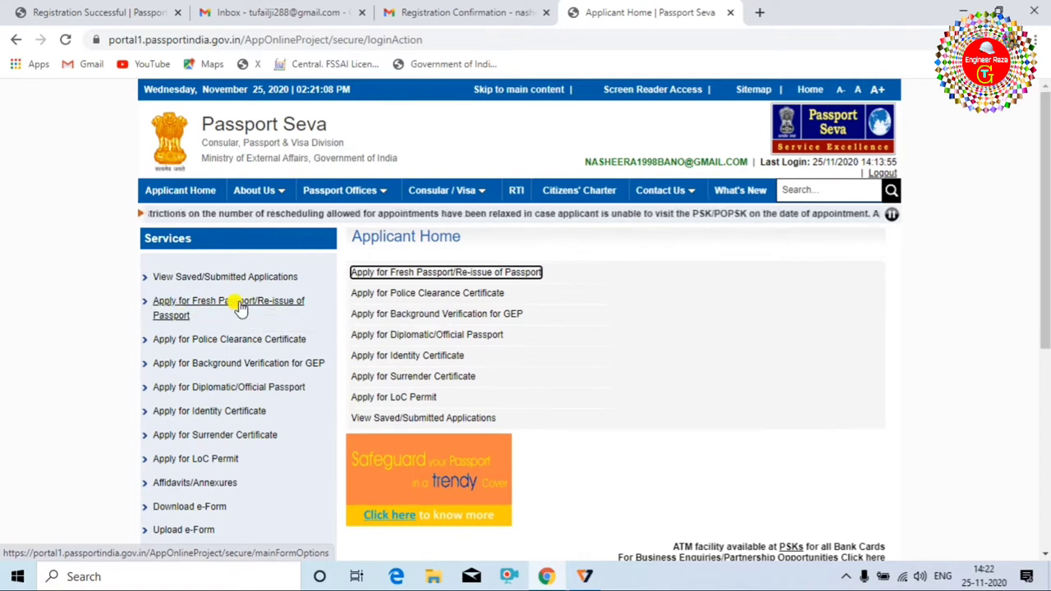
Open Apply for Fresh Passport/Re-issue of Passport and choose to fill the application form online.
{"action": "left_click", "coordinate": [215, 305]}
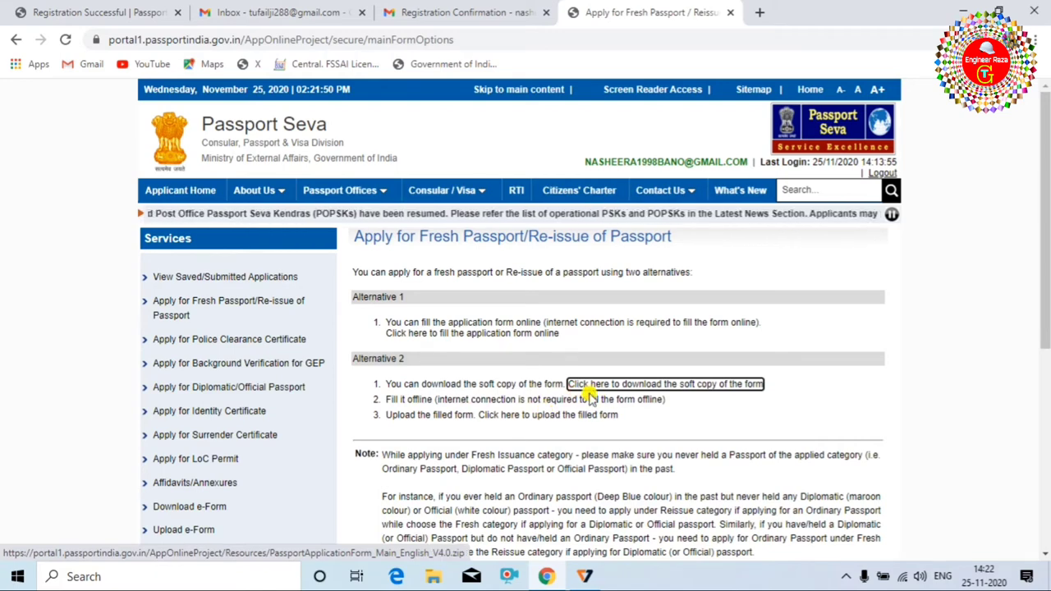
{"action": "scroll", "coordinate": [599, 386], "scroll_direction": "down", "scroll_amount": 1}
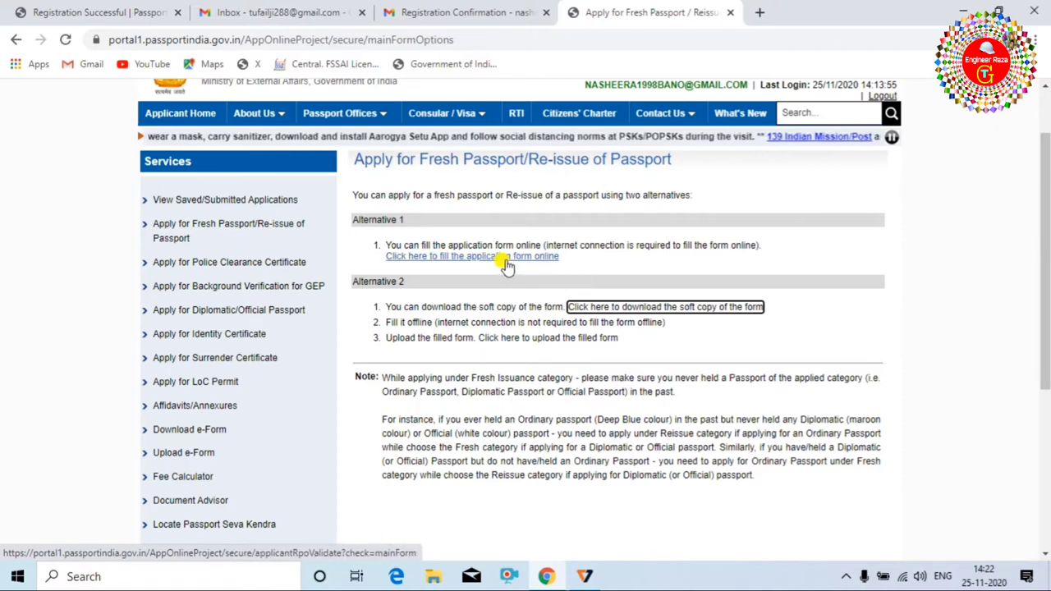
{"action": "left_click", "coordinate": [454, 260]}
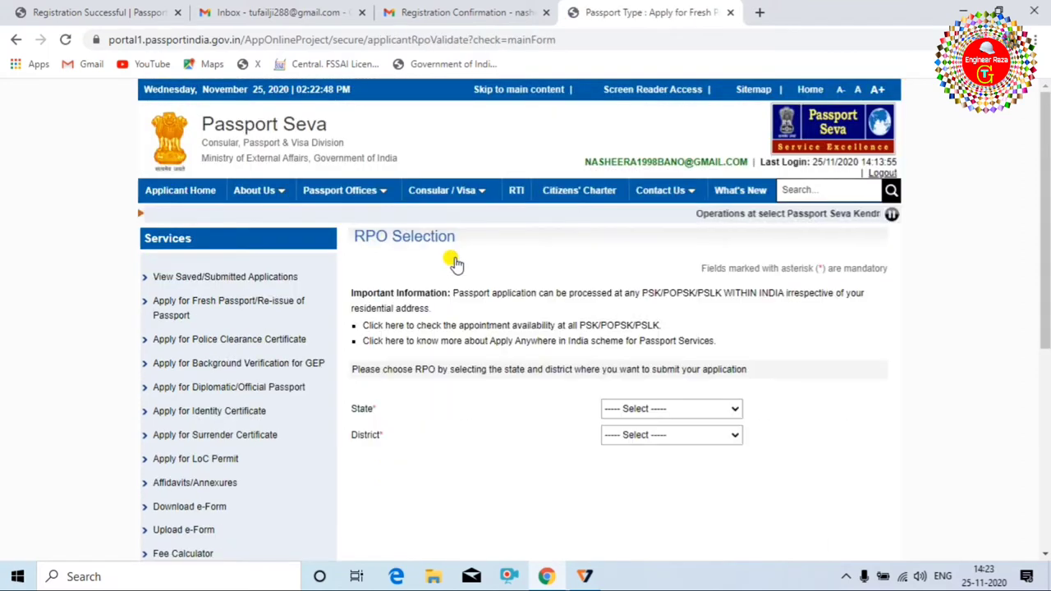
Choose Bihar as the RPO state and Madhubani as the district.
{"action": "left_click", "coordinate": [726, 411]}
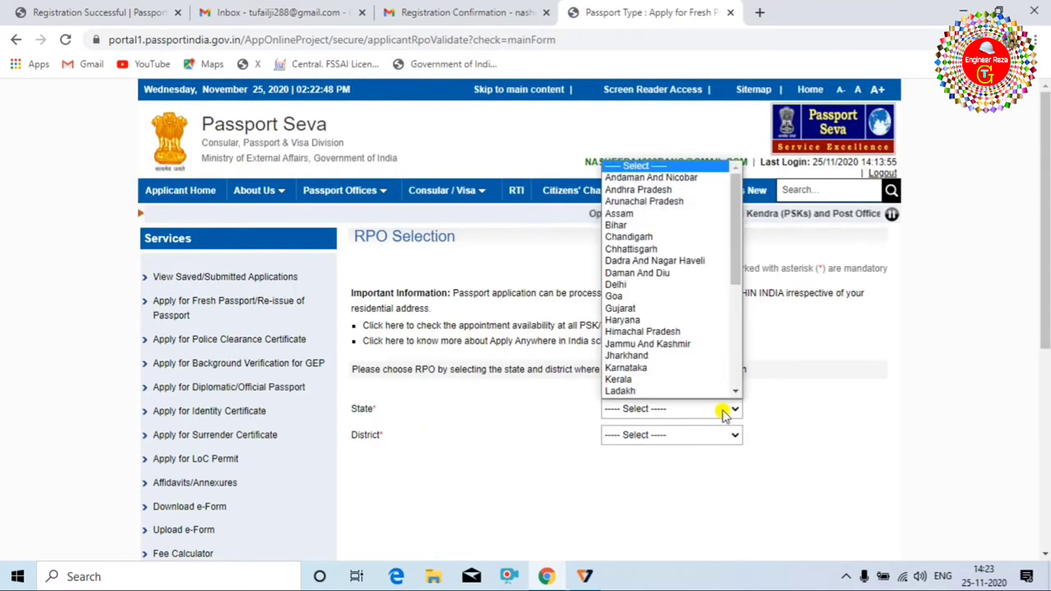
{"action": "left_click", "coordinate": [673, 224]}
{"action": "left_click", "coordinate": [698, 435]}
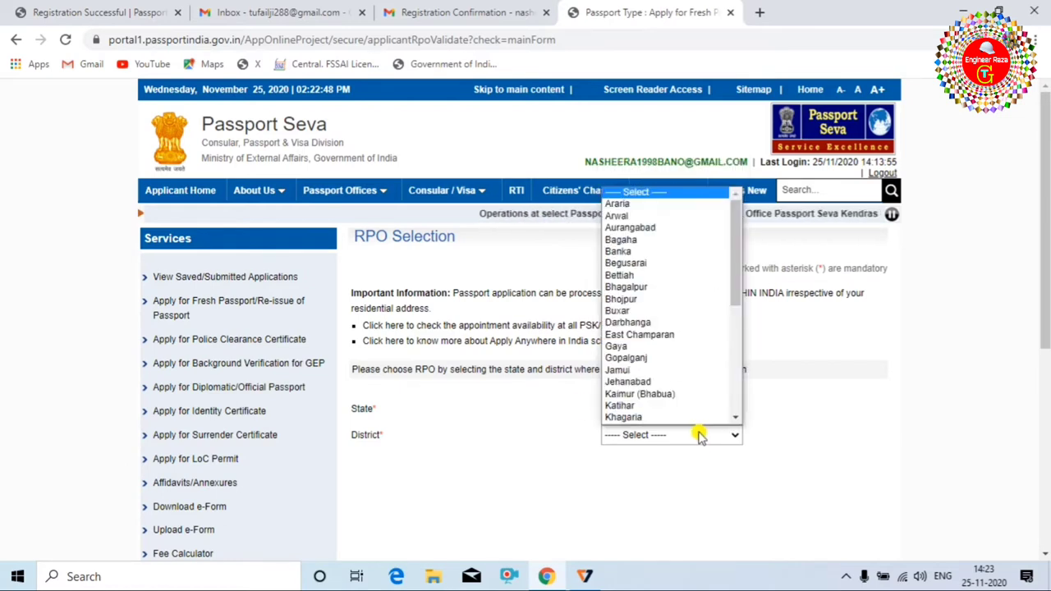
{"action": "scroll", "coordinate": [676, 356], "scroll_direction": "down", "scroll_amount": 3}
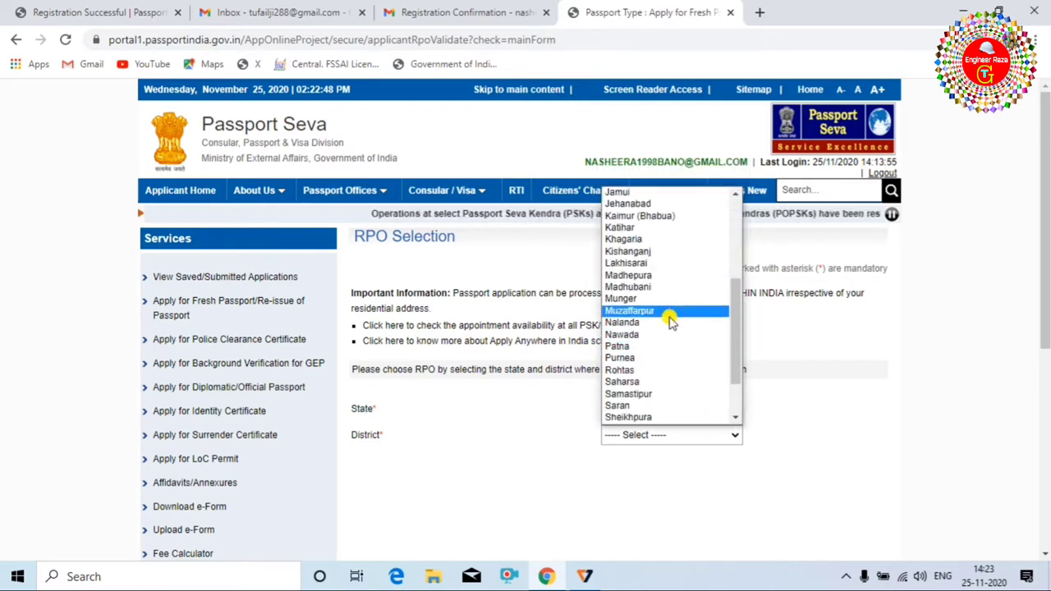
{"action": "left_click", "coordinate": [672, 287]}
{"action": "scroll", "coordinate": [671, 394], "scroll_direction": "down", "scroll_amount": 2}
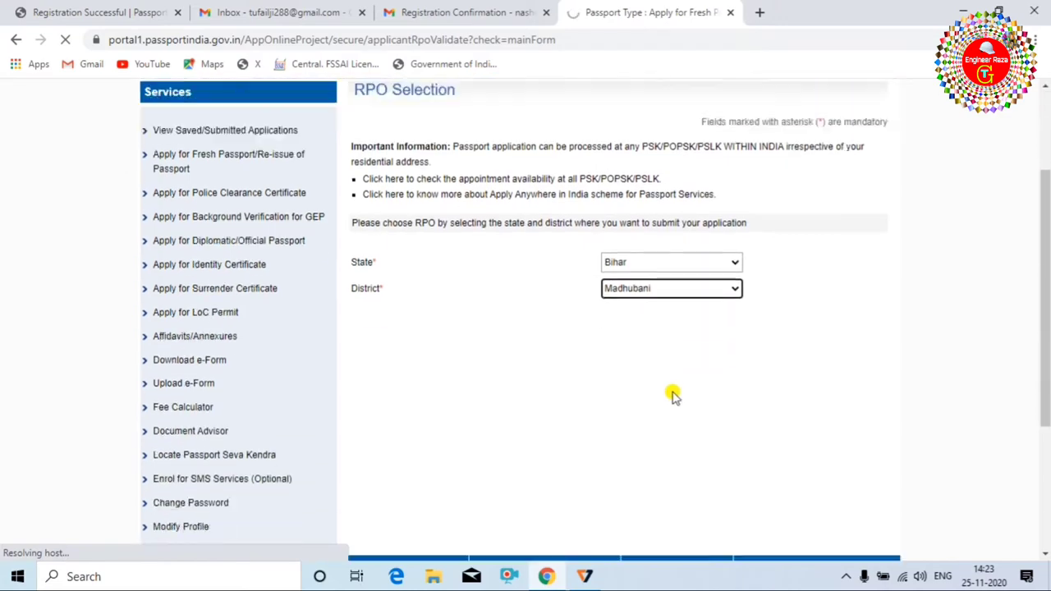
{"action": "scroll", "coordinate": [661, 394], "scroll_direction": "down", "scroll_amount": 1}
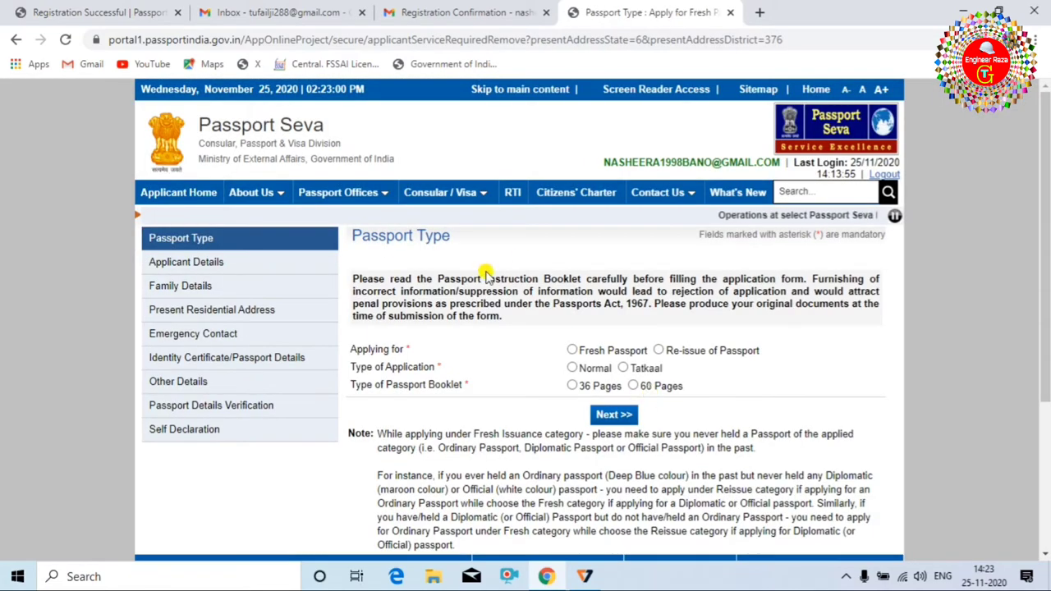
Select Re-issue of Passport for the Applying for question.
{"action": "scroll", "coordinate": [593, 300], "scroll_direction": "down", "scroll_amount": 1}
{"action": "scroll", "coordinate": [556, 394], "scroll_direction": "up", "scroll_amount": 1}
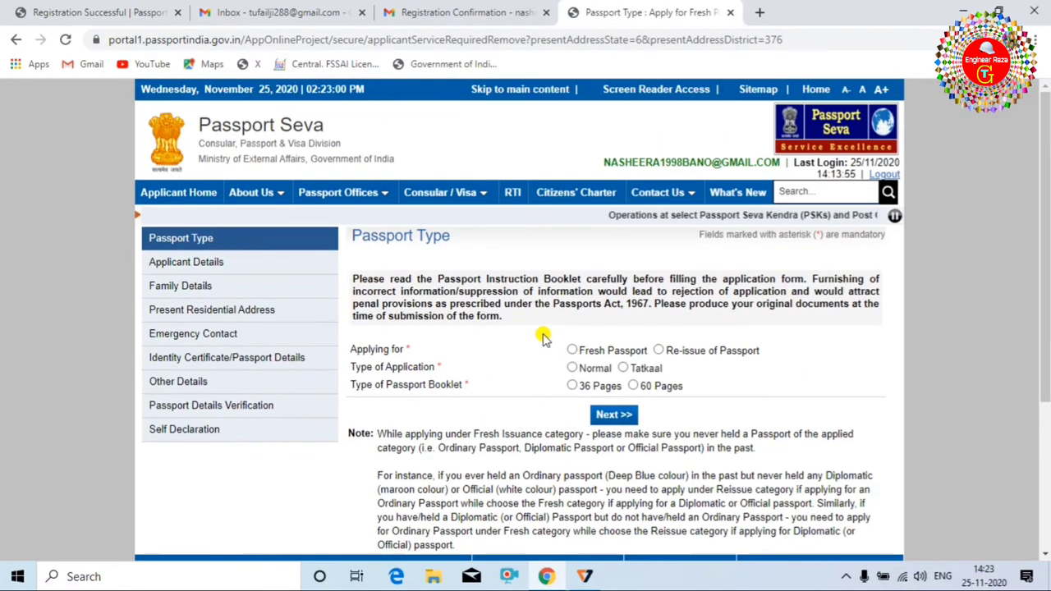
{"action": "scroll", "coordinate": [546, 337], "scroll_direction": "down", "scroll_amount": 1}
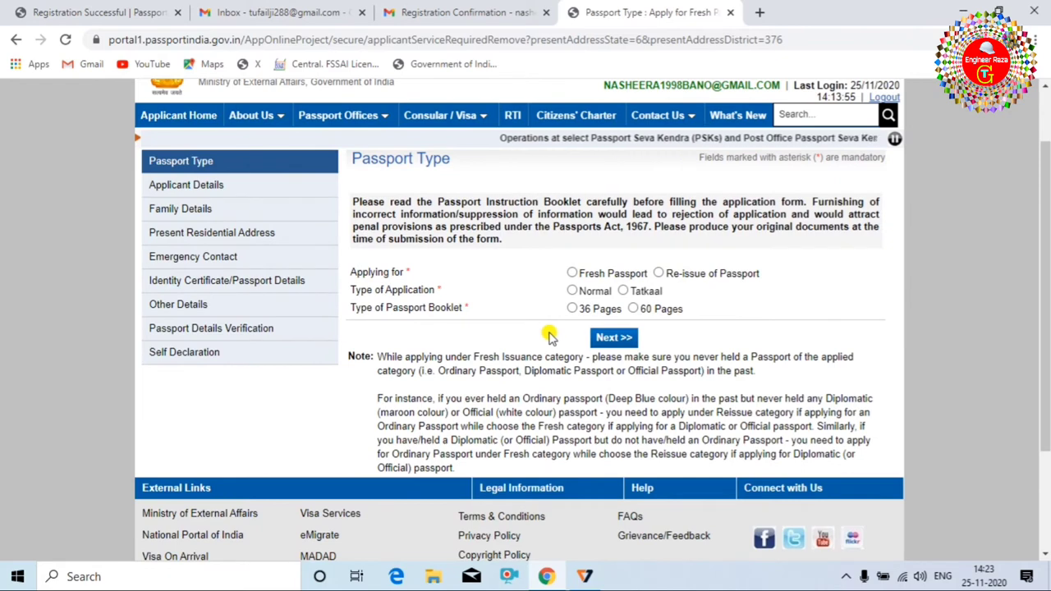
{"action": "left_click", "coordinate": [659, 274]}
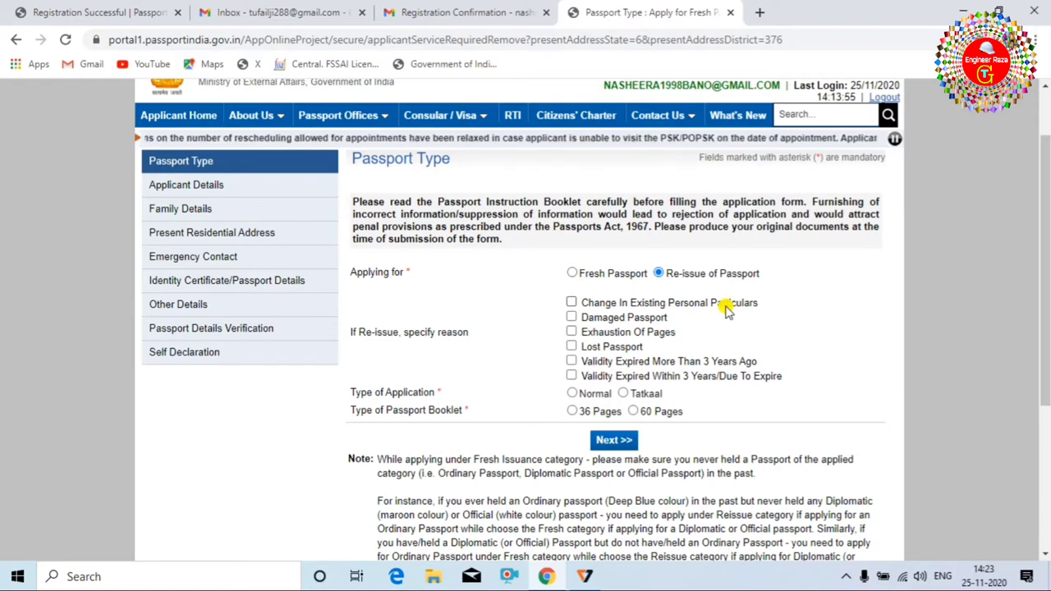
Choose Change In Existing Personal Particulars as the reason, ticking Signature and Given Name.
{"action": "left_click", "coordinate": [571, 303]}
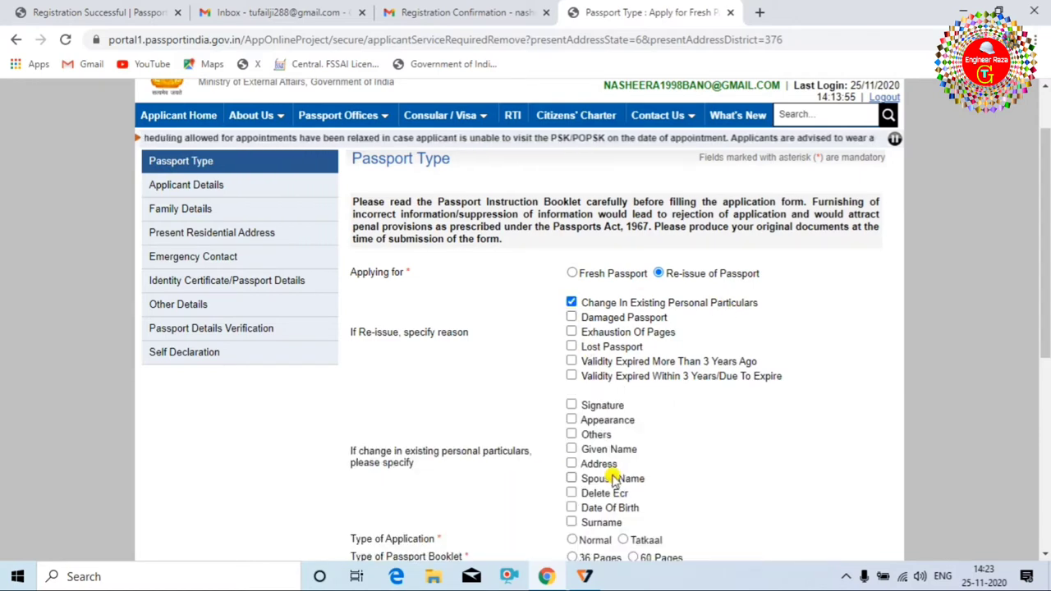
{"action": "scroll", "coordinate": [677, 443], "scroll_direction": "down", "scroll_amount": 1}
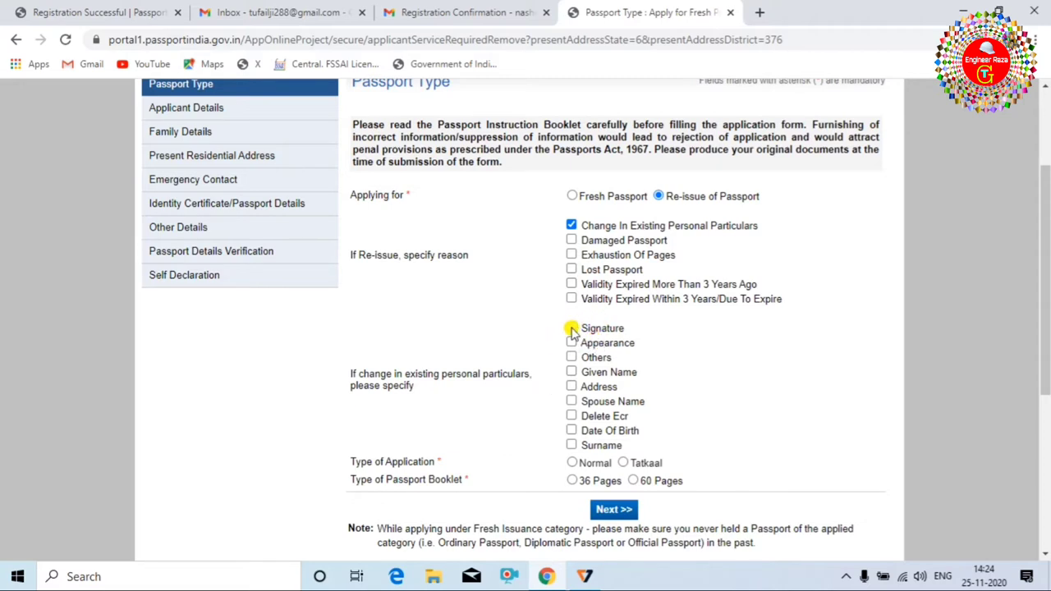
{"action": "left_click", "coordinate": [572, 329]}
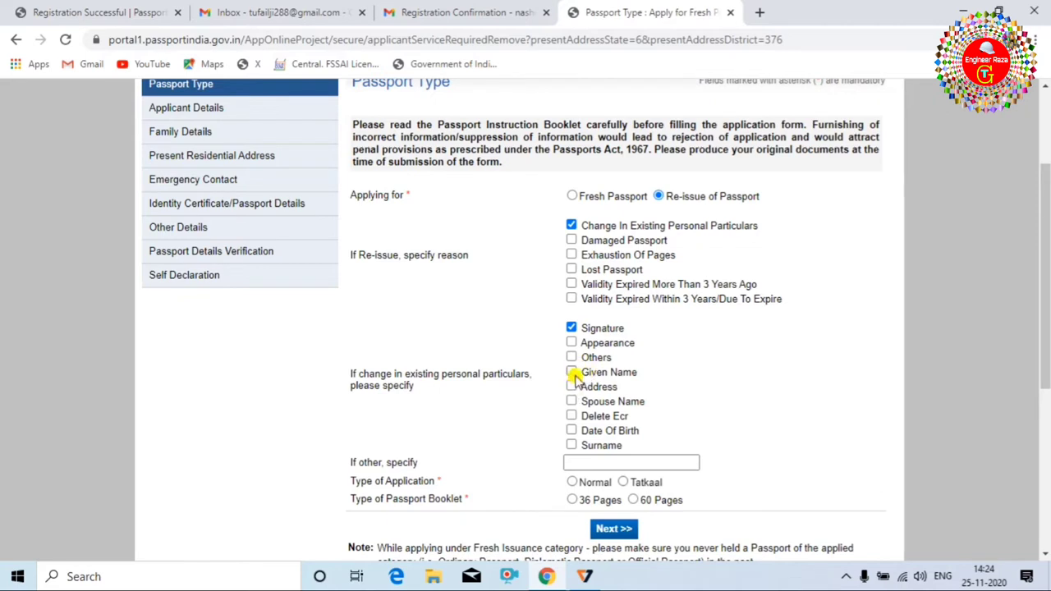
{"action": "left_click", "coordinate": [571, 373]}
{"action": "left_click", "coordinate": [571, 387]}
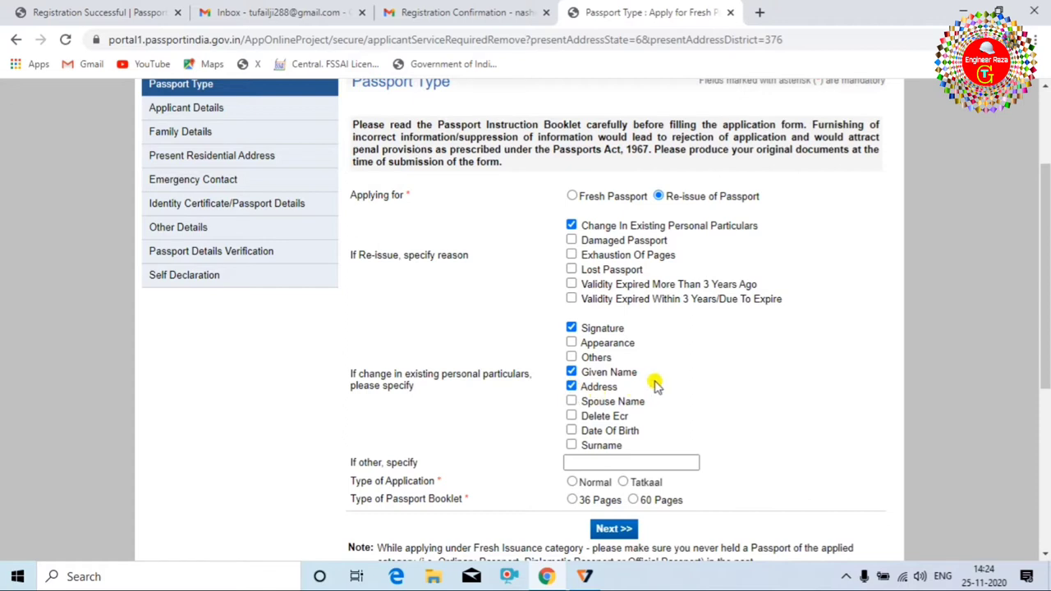
{"action": "left_click", "coordinate": [572, 387]}
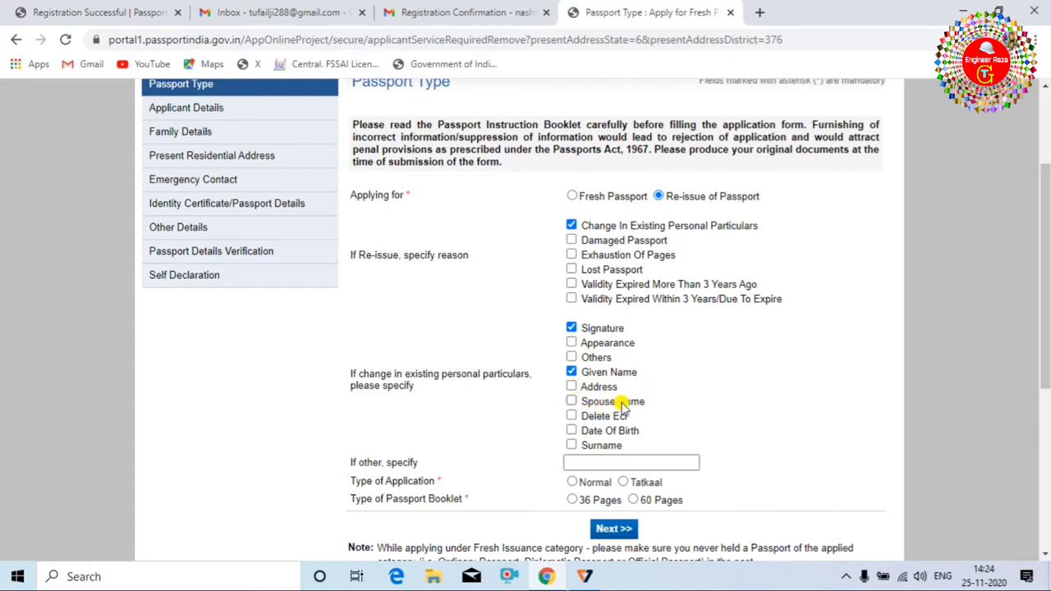
Also tick Date Of Birth, Surname and Others as changed particulars.
{"action": "left_click", "coordinate": [571, 401]}
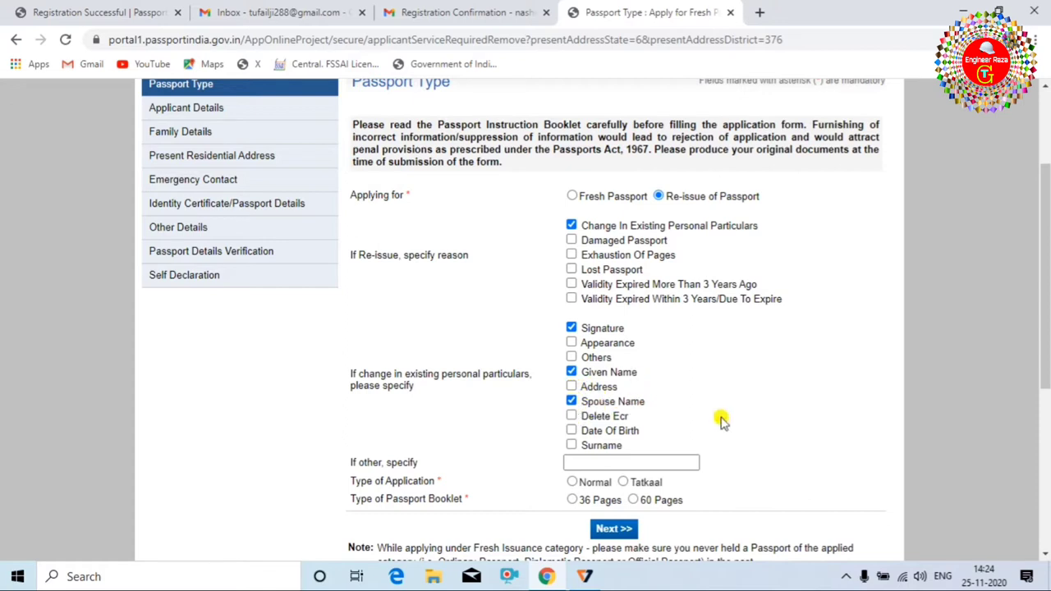
{"action": "left_click", "coordinate": [572, 401]}
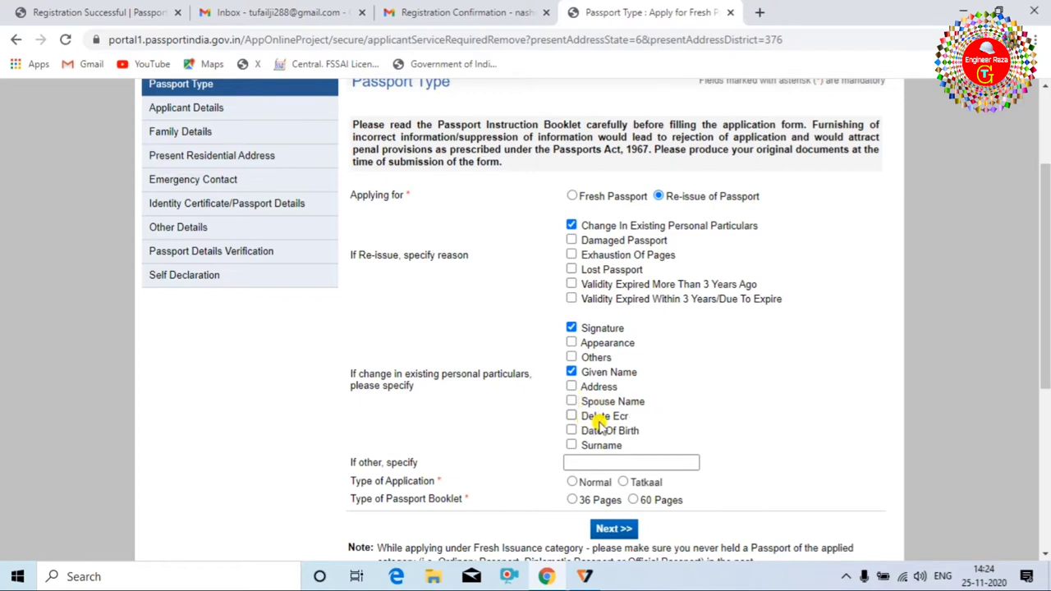
{"action": "left_click", "coordinate": [572, 416]}
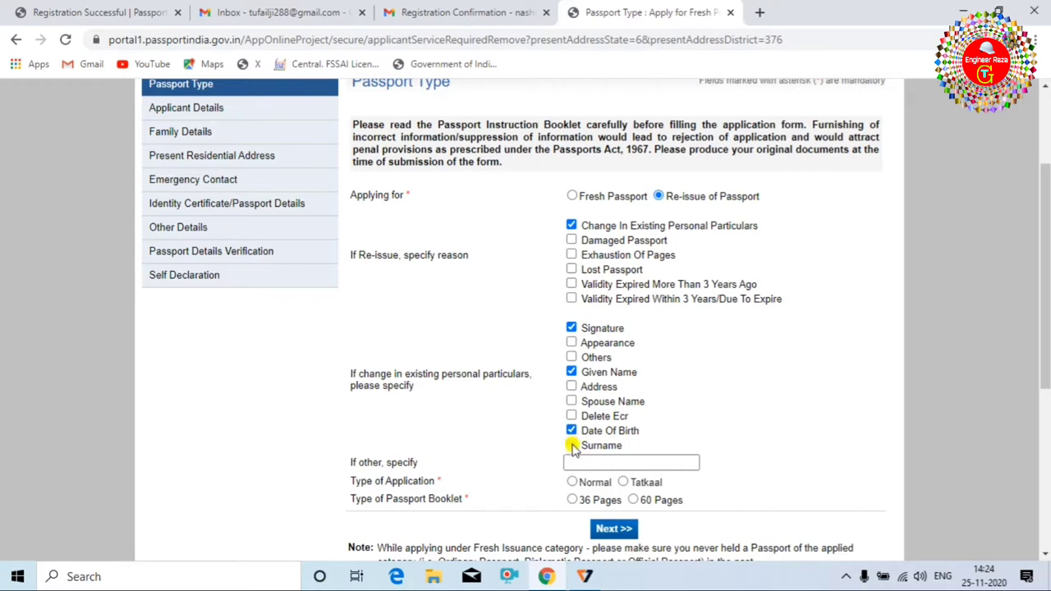
{"action": "left_click", "coordinate": [571, 445]}
{"action": "left_click", "coordinate": [572, 357]}
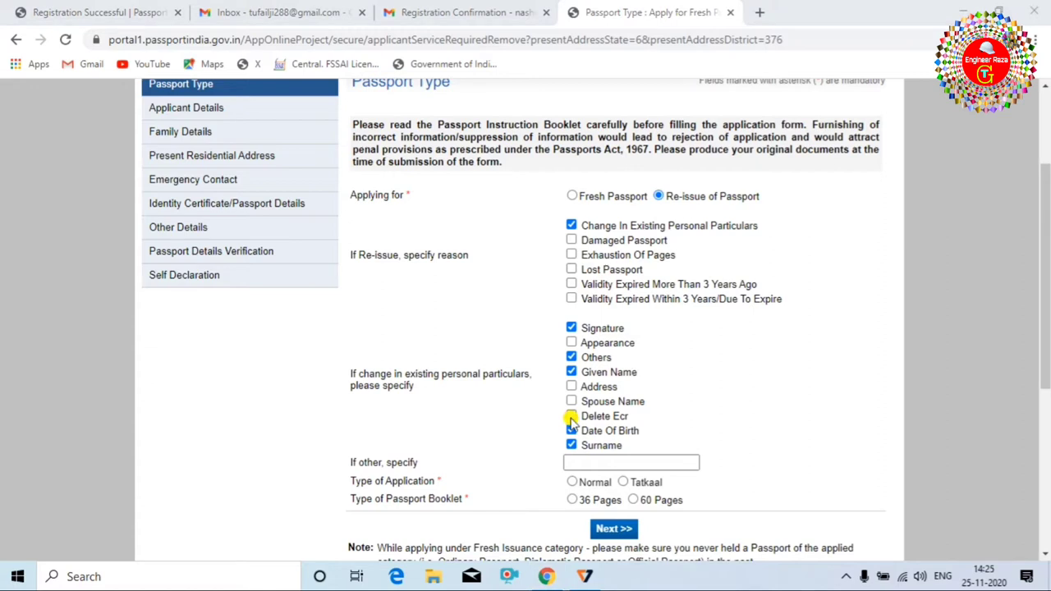
{"action": "scroll", "coordinate": [657, 399], "scroll_direction": "down", "scroll_amount": 1}
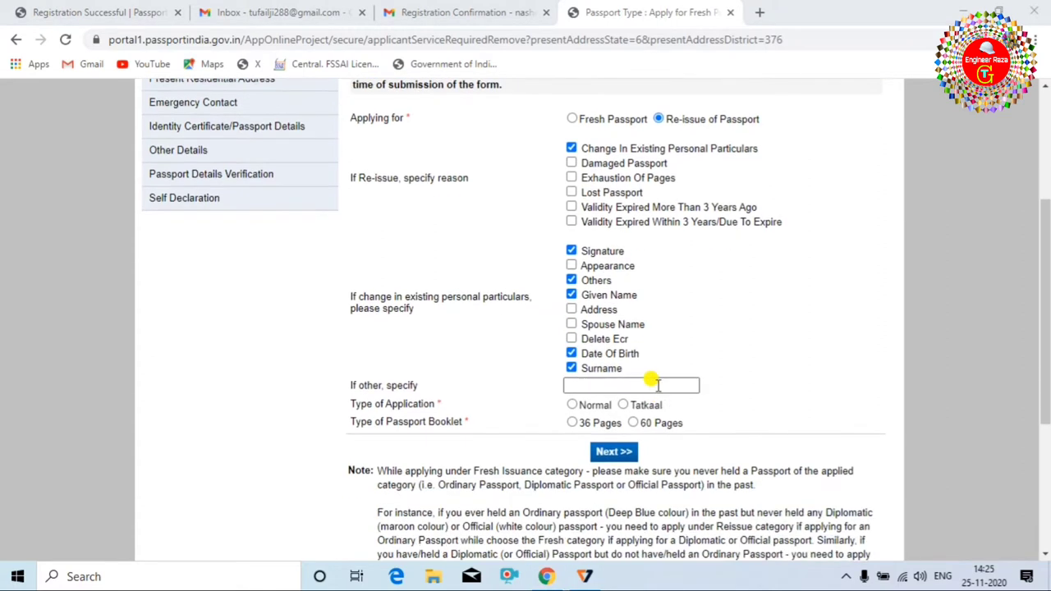
{"action": "scroll", "coordinate": [657, 384], "scroll_direction": "up", "scroll_amount": 1}
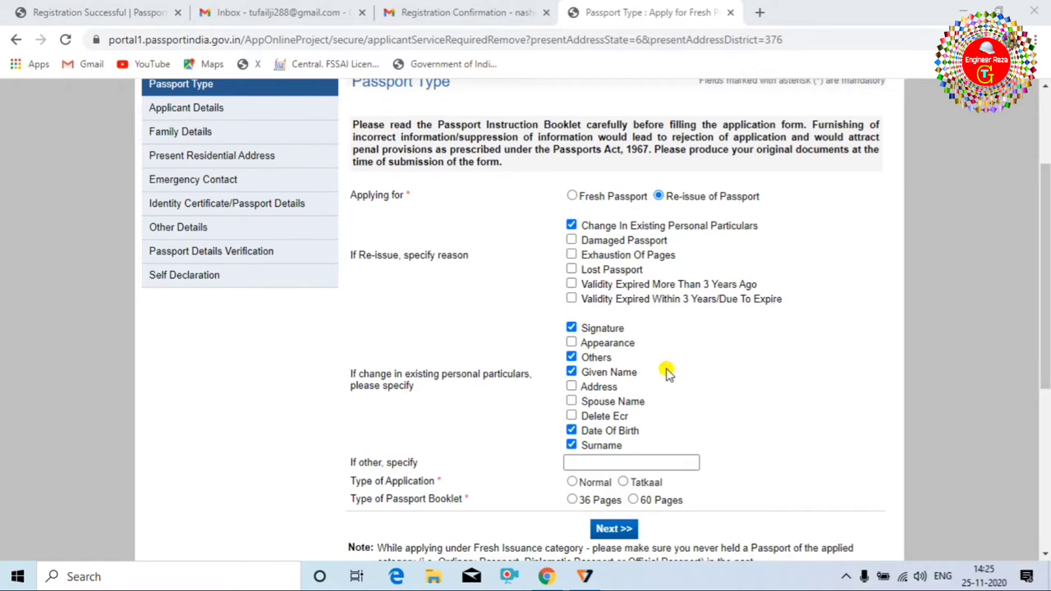
{"action": "scroll", "coordinate": [657, 375], "scroll_direction": "down", "scroll_amount": 1}
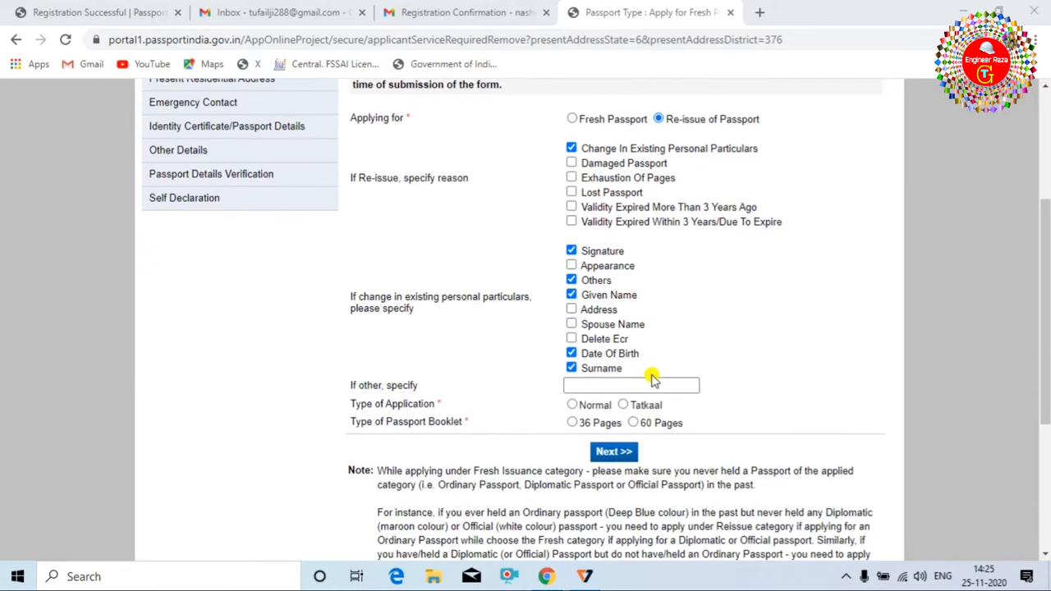
{"action": "scroll", "coordinate": [639, 376], "scroll_direction": "up", "scroll_amount": 2}
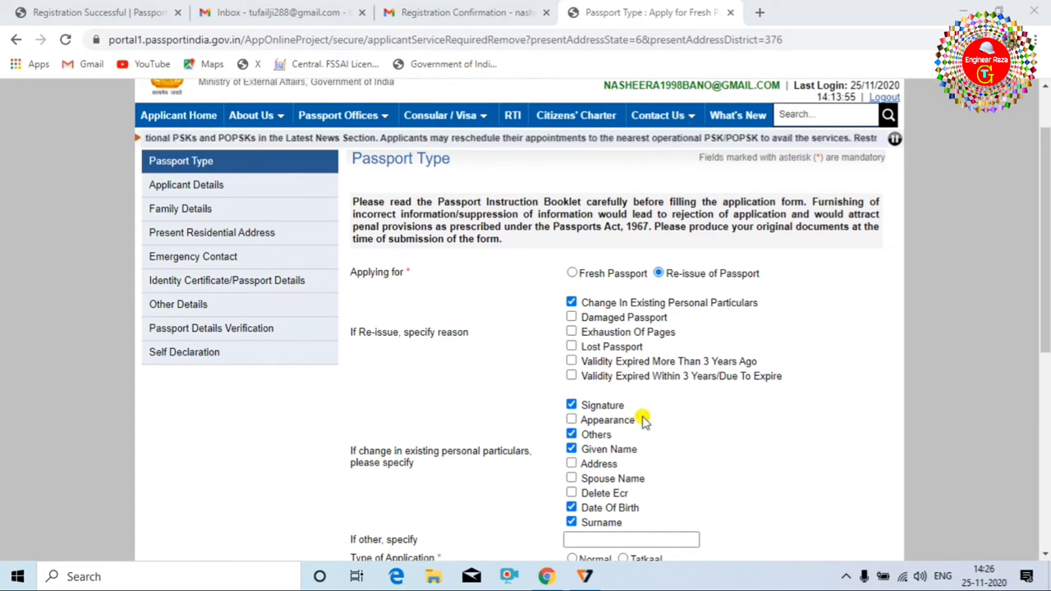
{"action": "scroll", "coordinate": [639, 417], "scroll_direction": "down", "scroll_amount": 1}
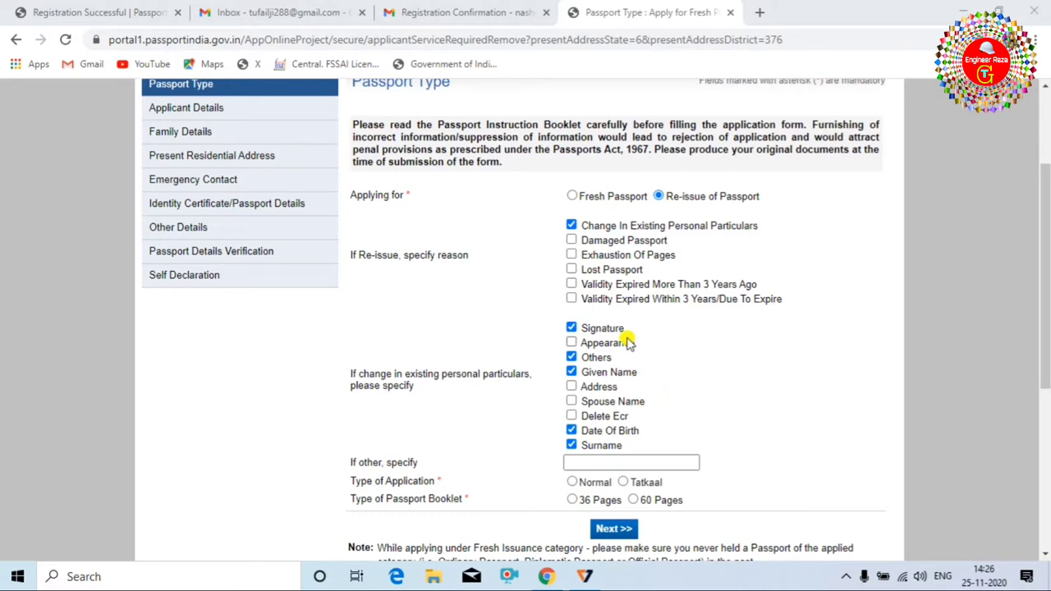
Revise the changed particulars to Address, Spouse Name and Date Of Birth, dropping Others, Given Name, Surname.
{"action": "left_click", "coordinate": [571, 357]}
{"action": "left_click", "coordinate": [571, 371]}
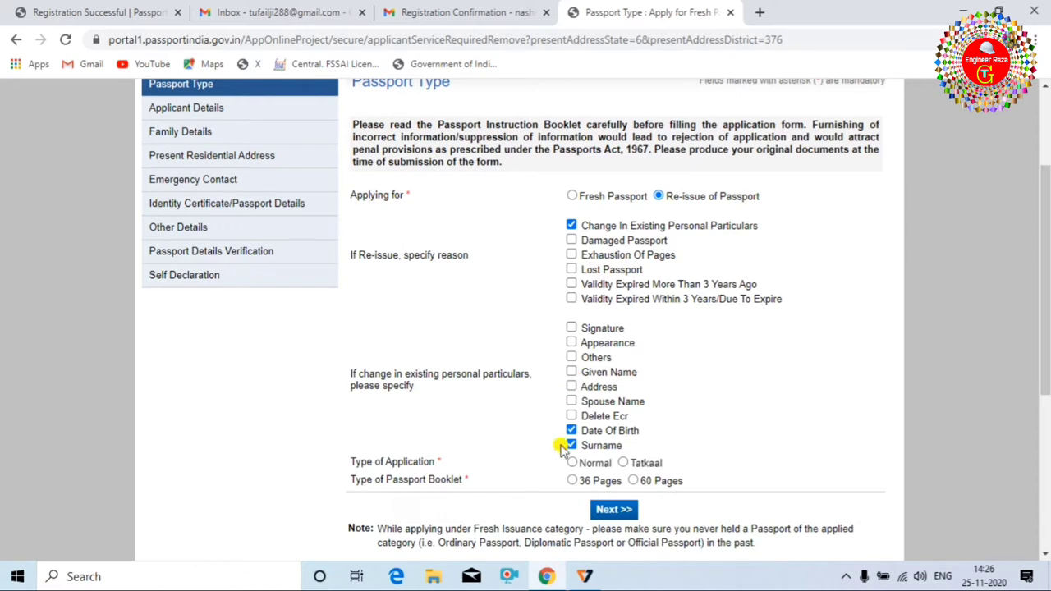
{"action": "left_click", "coordinate": [571, 387]}
{"action": "left_click", "coordinate": [571, 445]}
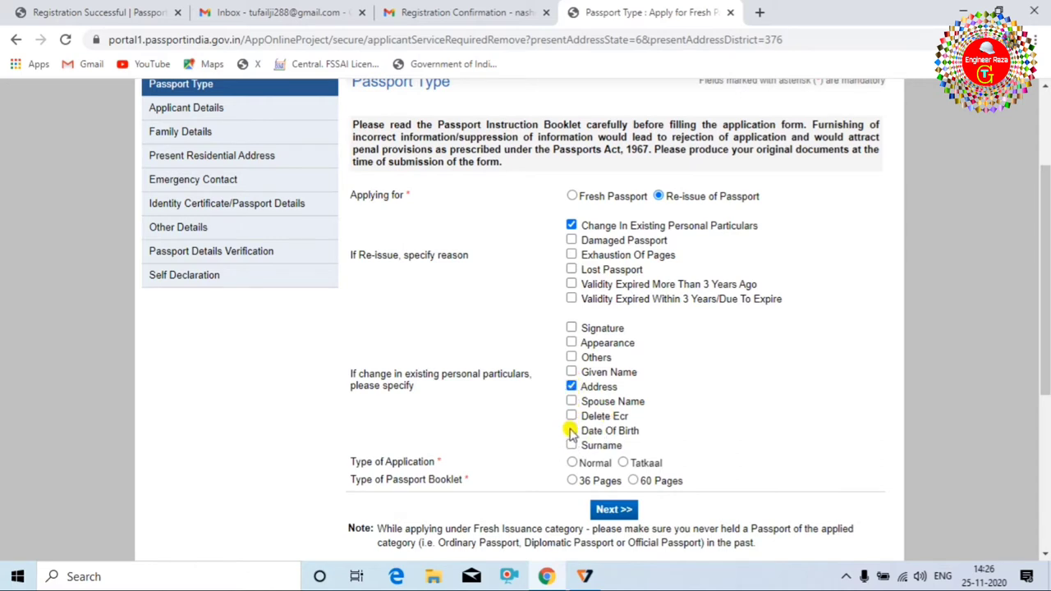
{"action": "left_click", "coordinate": [571, 431]}
{"action": "left_click", "coordinate": [572, 385]}
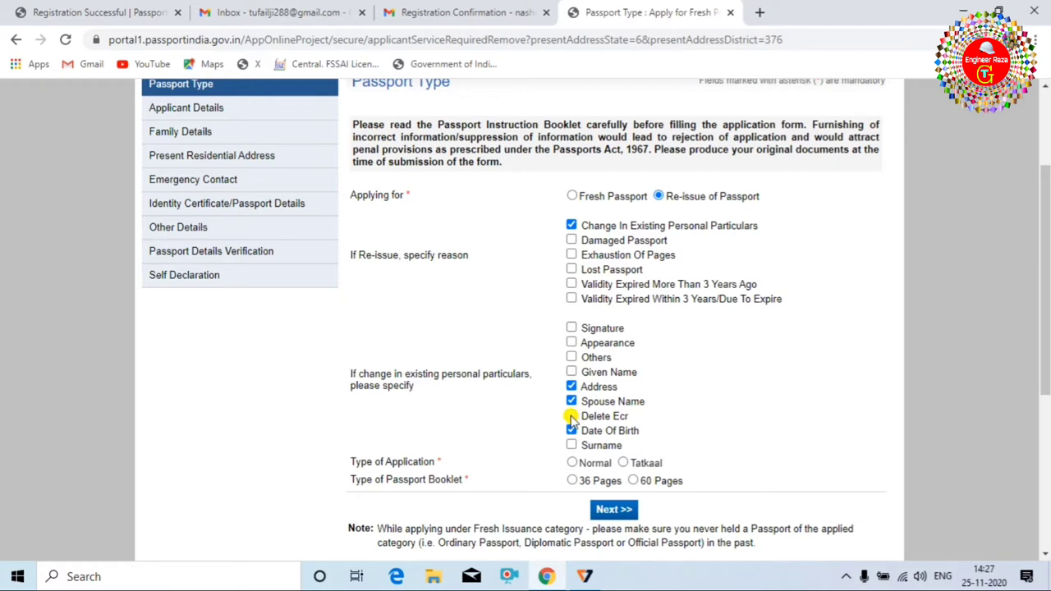
Choose a Normal application with a 36-page booklet and continue to Applicant Details.
{"action": "left_click", "coordinate": [572, 463]}
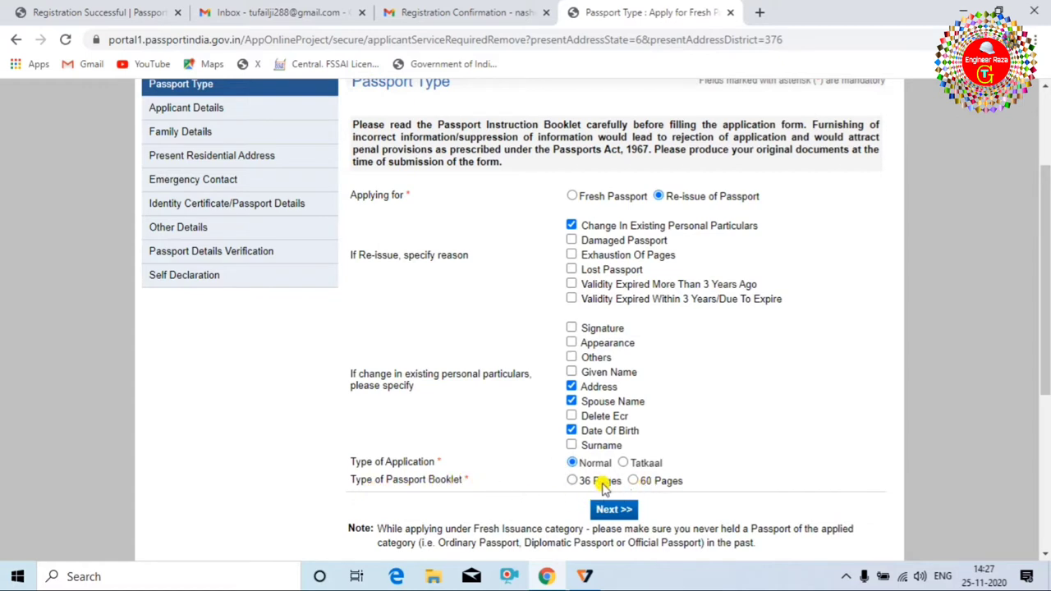
{"action": "left_click", "coordinate": [572, 481]}
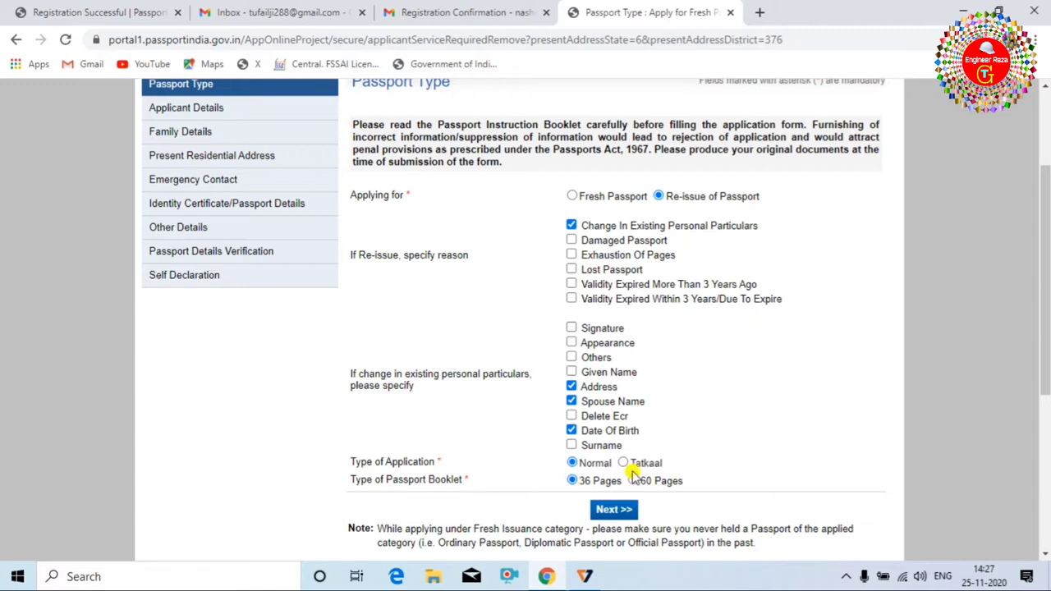
{"action": "left_click", "coordinate": [609, 510]}
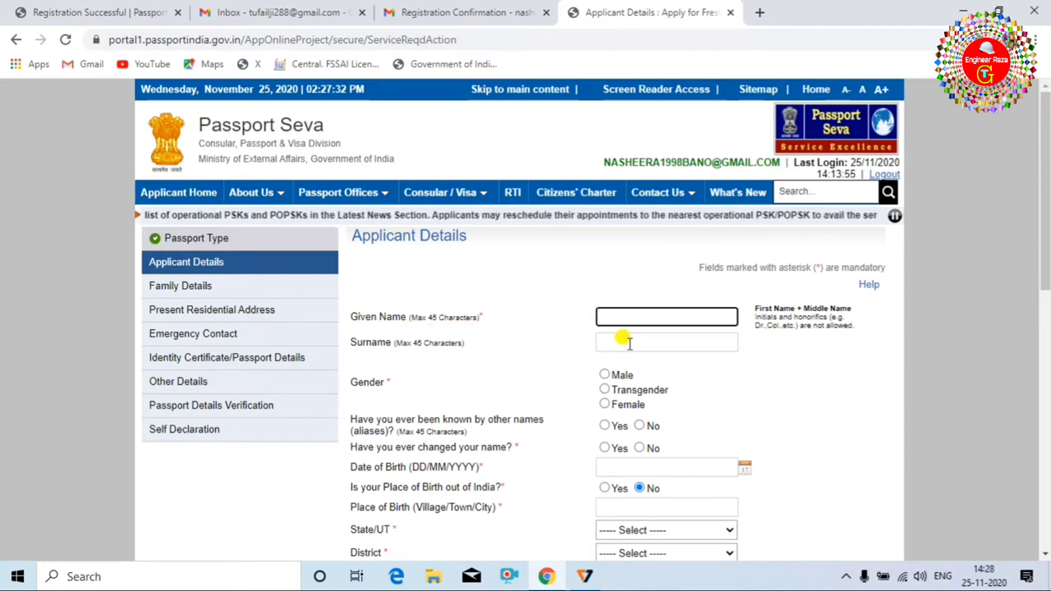
{"action": "left_click", "coordinate": [605, 375]}
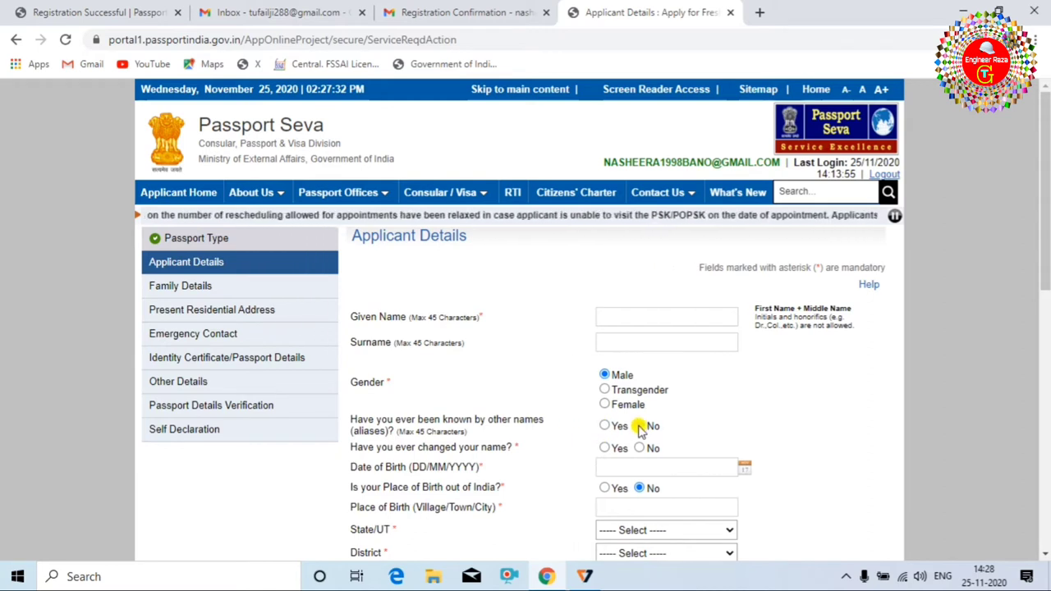
{"action": "left_click", "coordinate": [639, 426]}
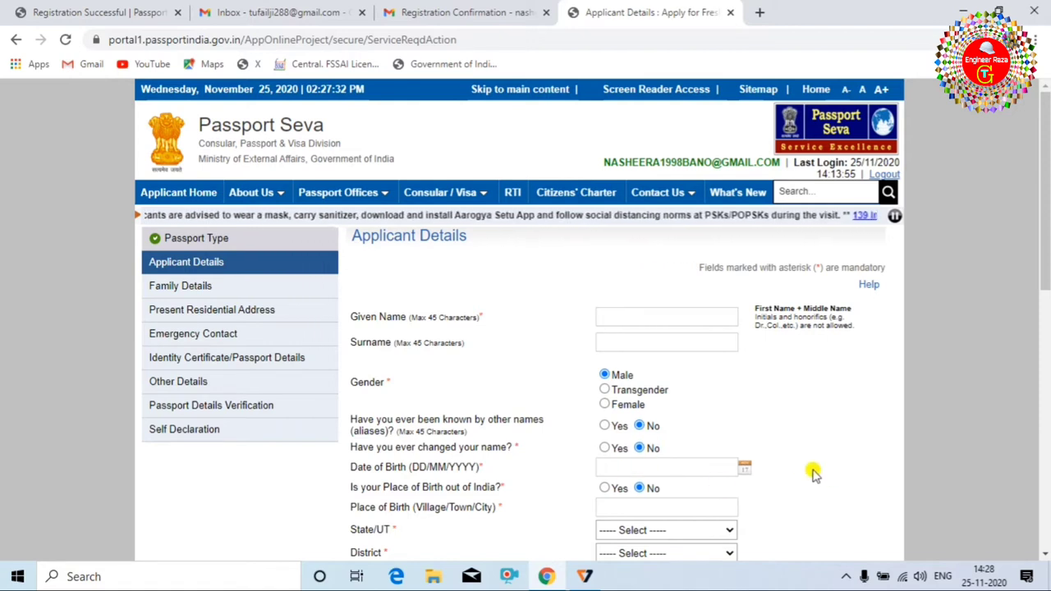
{"action": "left_click", "coordinate": [741, 468]}
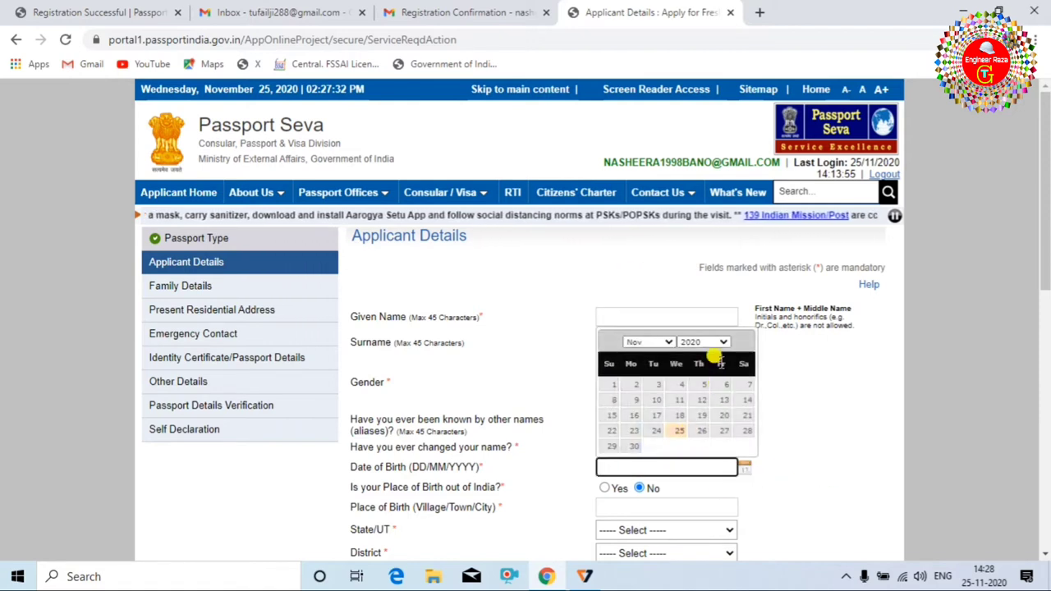
{"action": "left_click", "coordinate": [718, 341]}
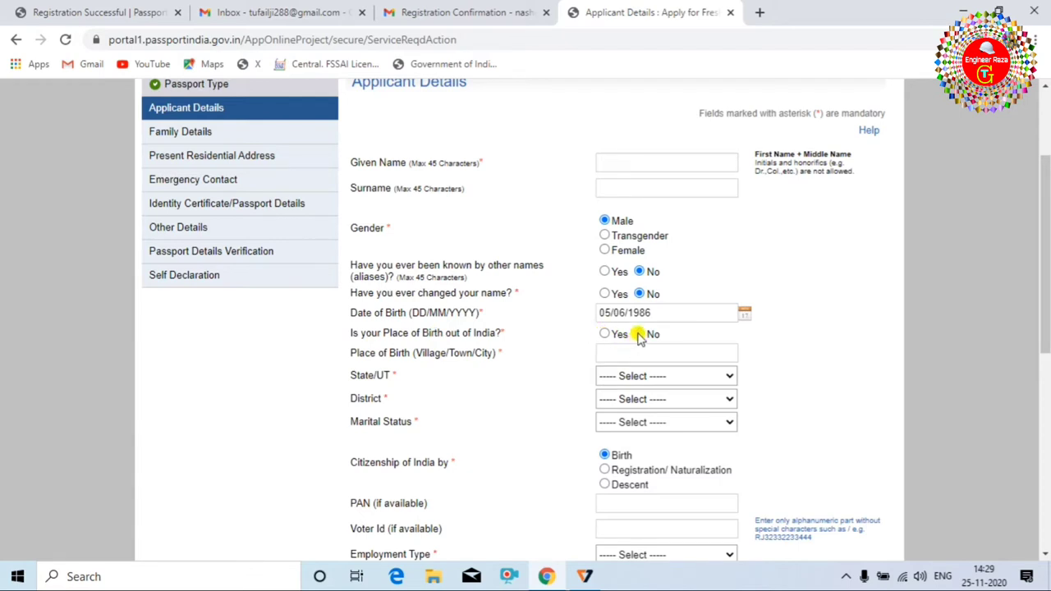
{"action": "left_click", "coordinate": [639, 334]}
Set the birth state to Bihar, district to Madhubani, and marital status to Single.
{"action": "left_click", "coordinate": [711, 374]}
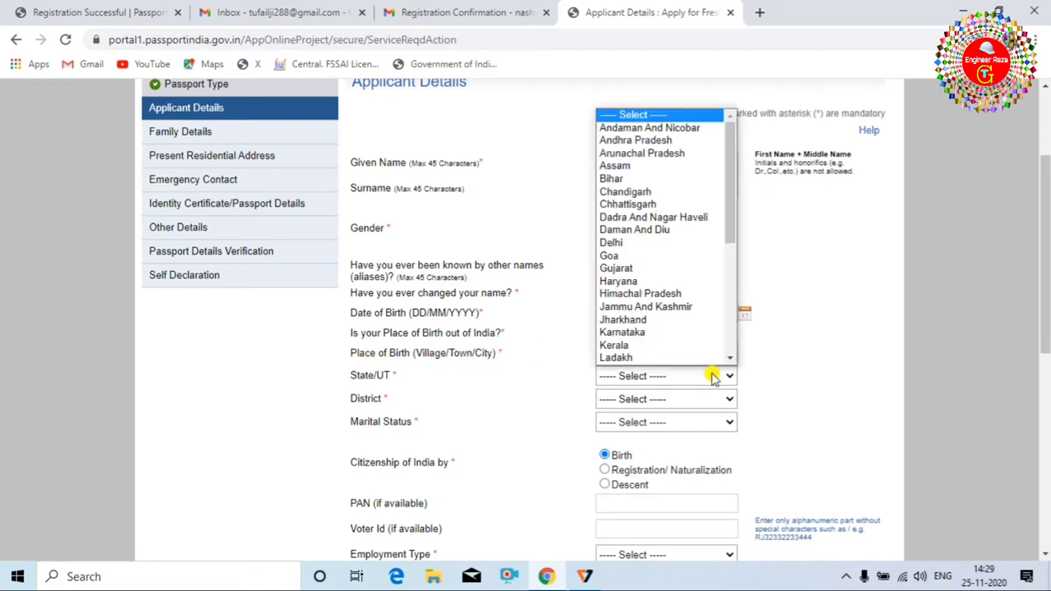
{"action": "left_click", "coordinate": [692, 185]}
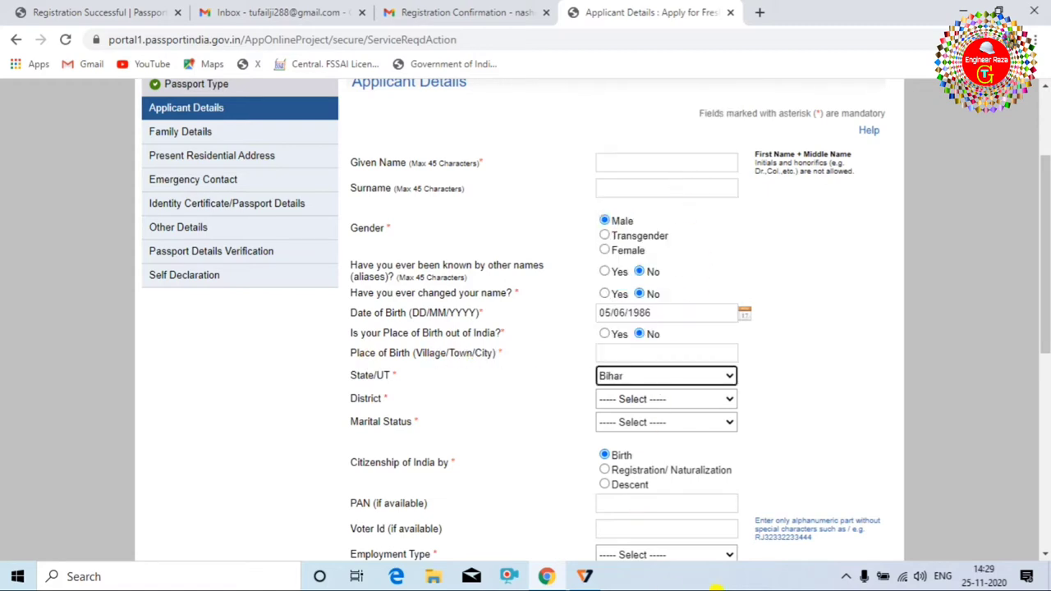
{"action": "left_click", "coordinate": [699, 399]}
{"action": "scroll", "coordinate": [686, 340], "scroll_direction": "down", "scroll_amount": 1}
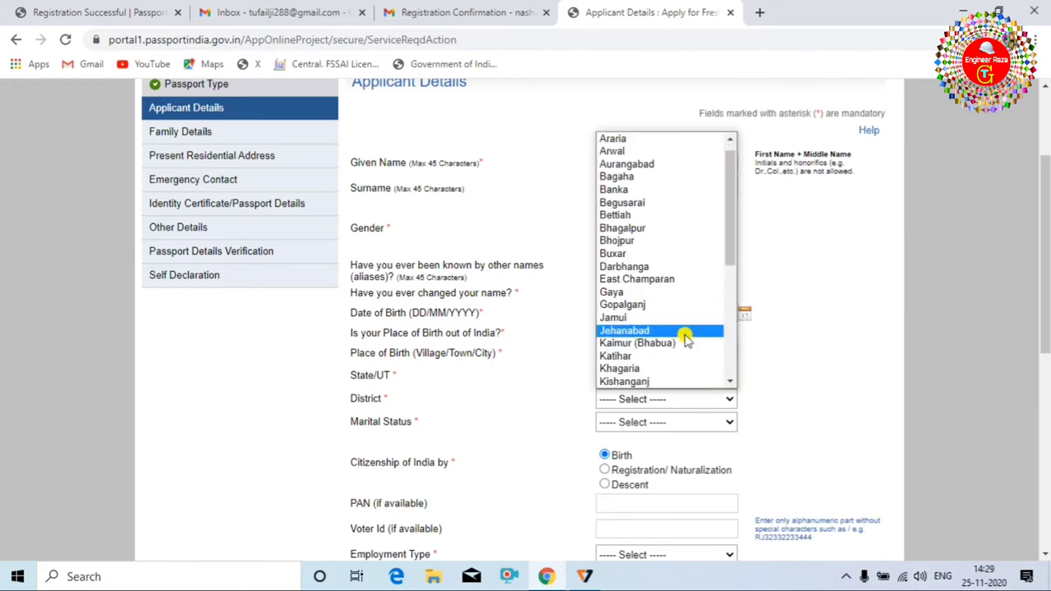
{"action": "scroll", "coordinate": [685, 336], "scroll_direction": "down", "scroll_amount": 4}
{"action": "left_click", "coordinate": [666, 252]}
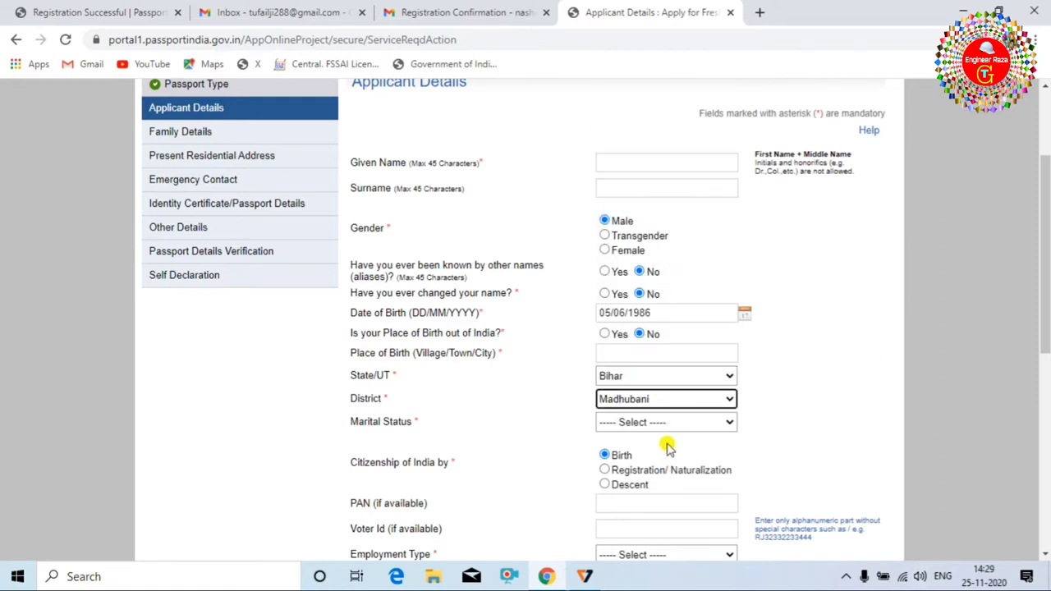
{"action": "left_click", "coordinate": [699, 422]}
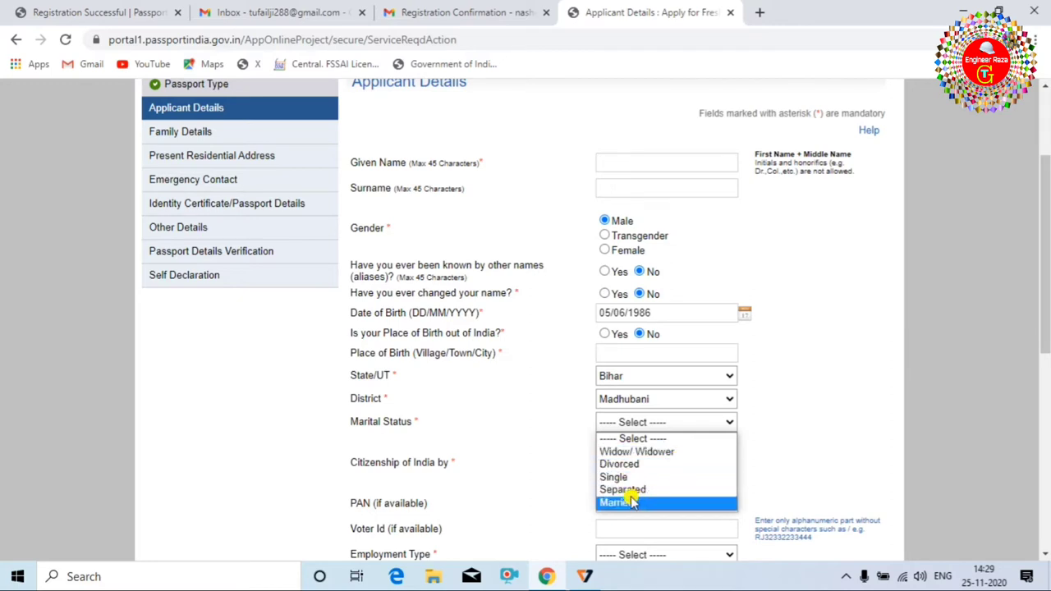
{"action": "left_click", "coordinate": [616, 477]}
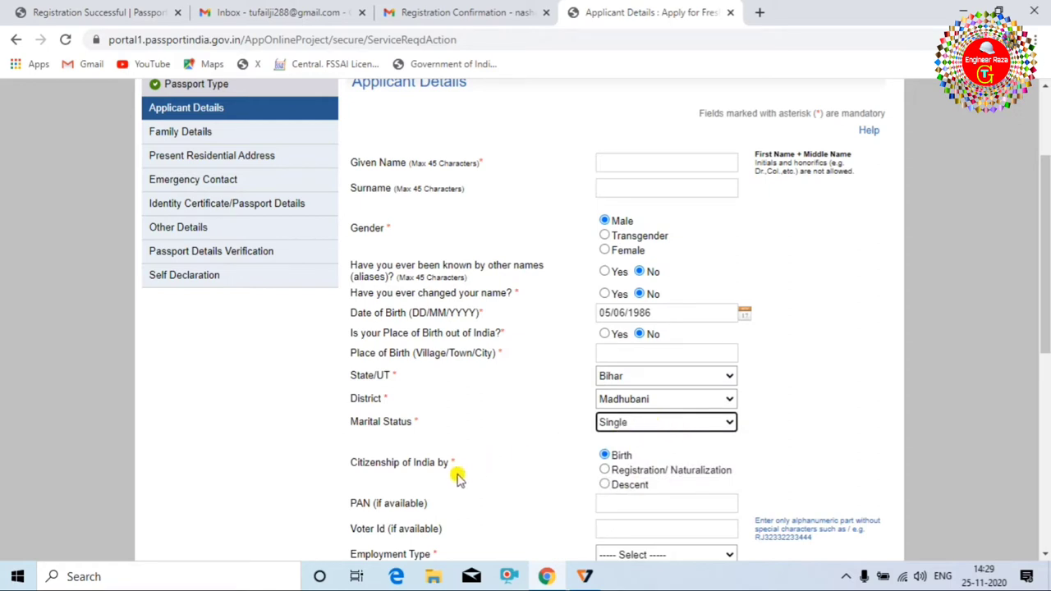
{"action": "scroll", "coordinate": [435, 464], "scroll_direction": "down", "scroll_amount": 1}
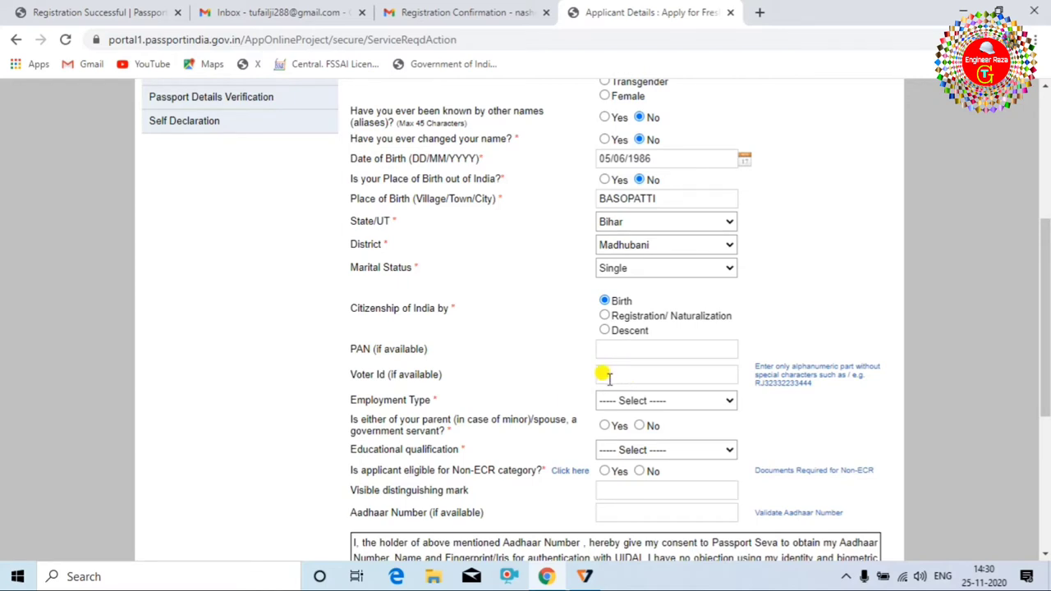
Set employment to Self Employed, no government-servant parent or spouse, and qualification Graduate And Above.
{"action": "left_click", "coordinate": [697, 400]}
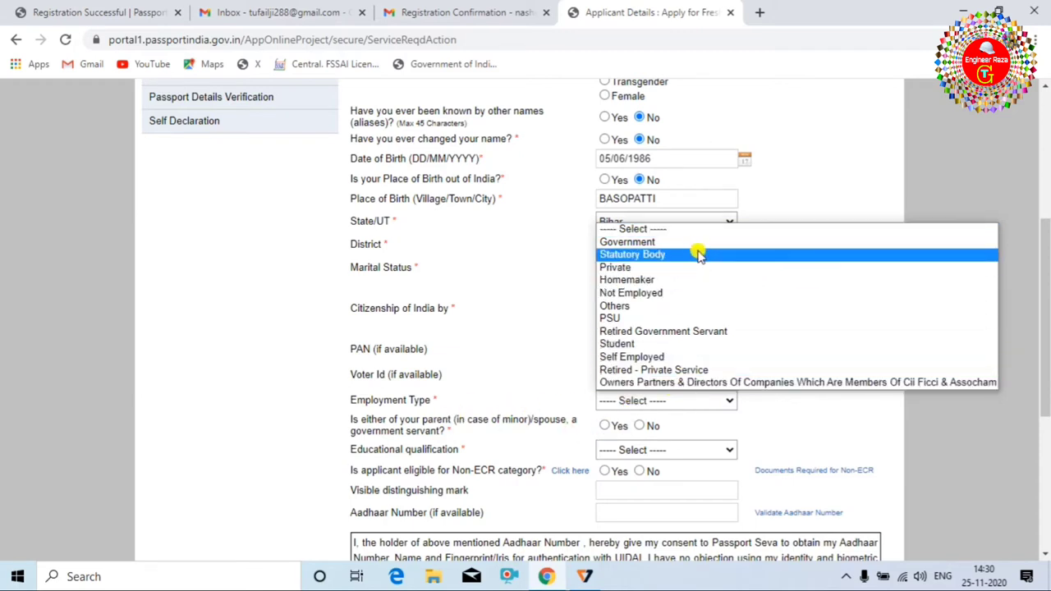
{"action": "left_click", "coordinate": [640, 360]}
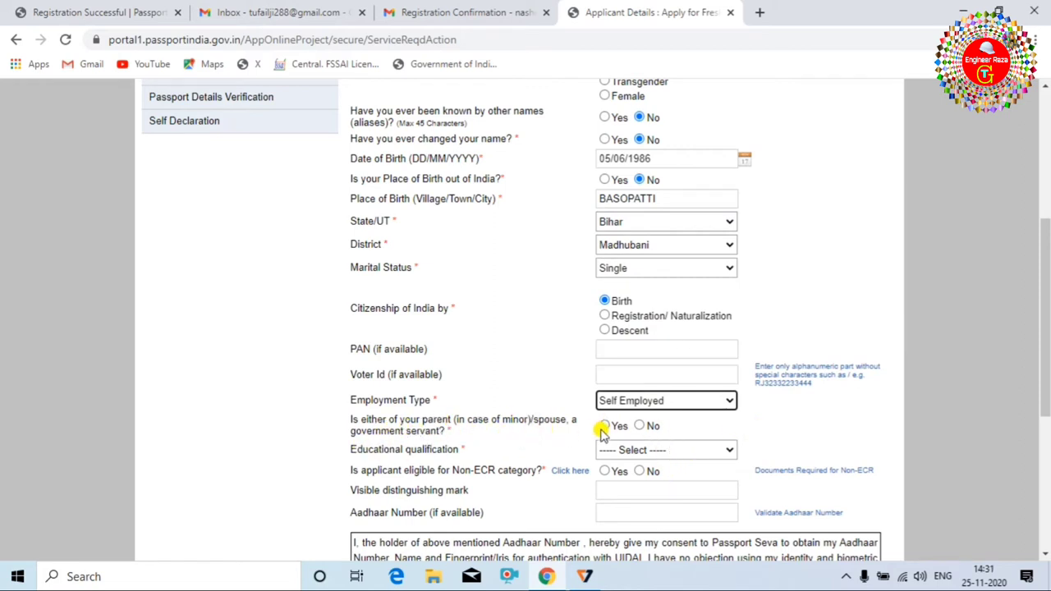
{"action": "left_click", "coordinate": [641, 426]}
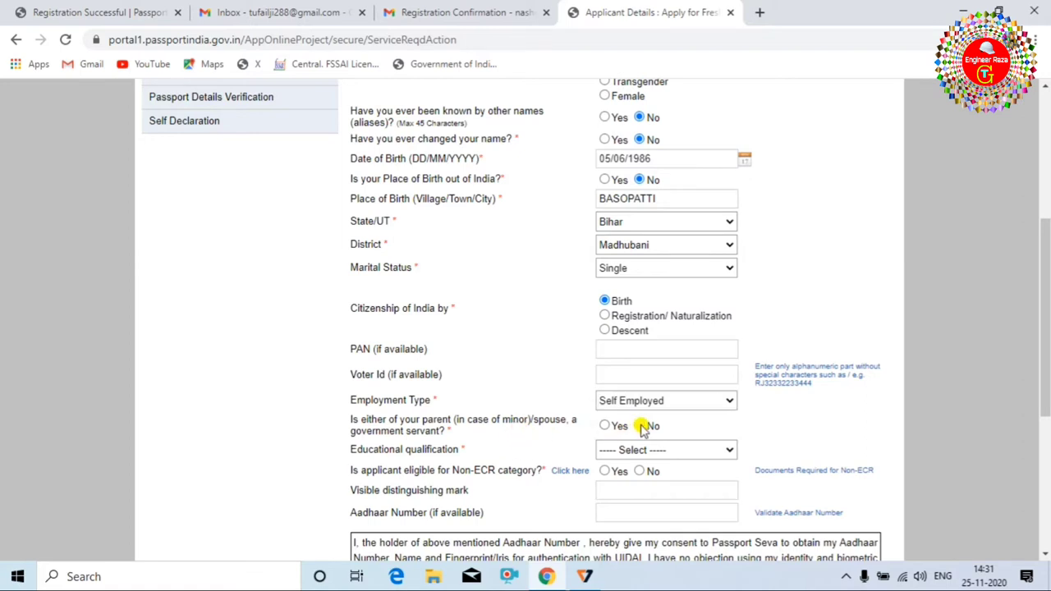
{"action": "scroll", "coordinate": [642, 430], "scroll_direction": "down", "scroll_amount": 2}
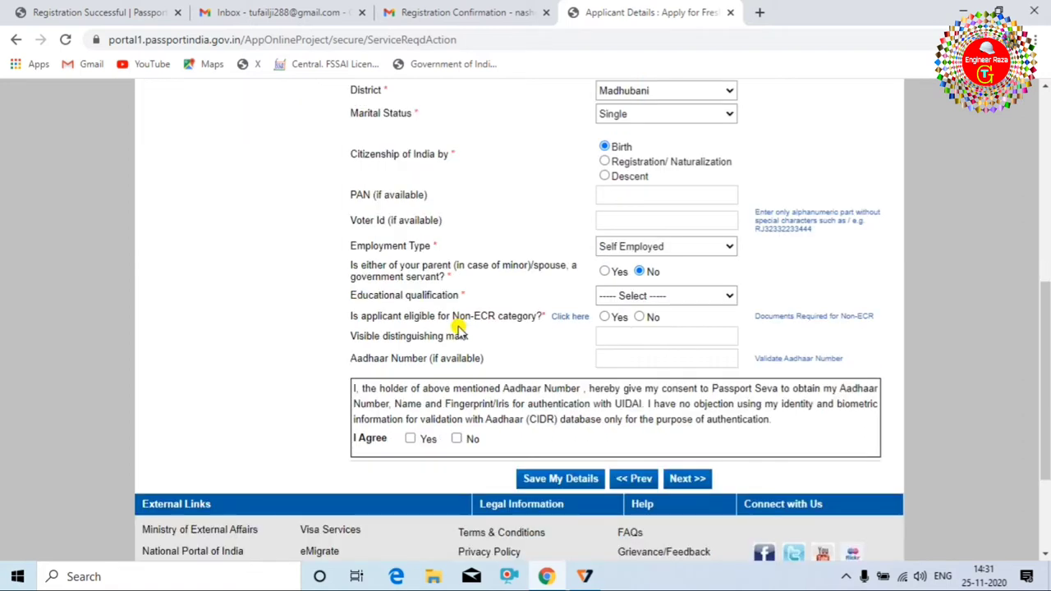
{"action": "left_click", "coordinate": [686, 297]}
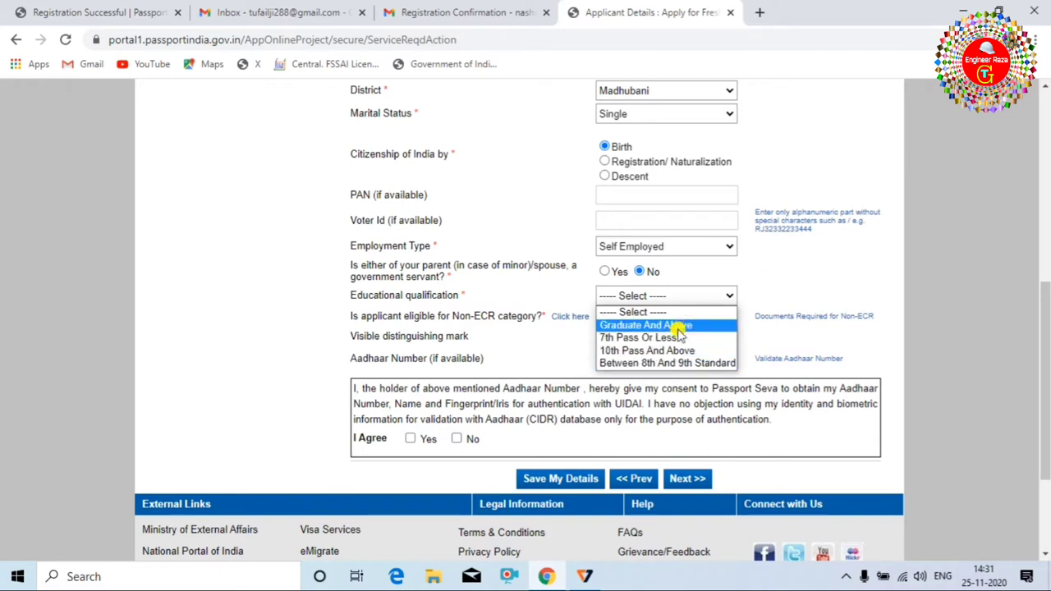
{"action": "left_click", "coordinate": [681, 326]}
Mark the applicant Non-ECR eligible, check its required documents, decline Aadhaar consent, and continue.
{"action": "left_click", "coordinate": [606, 318]}
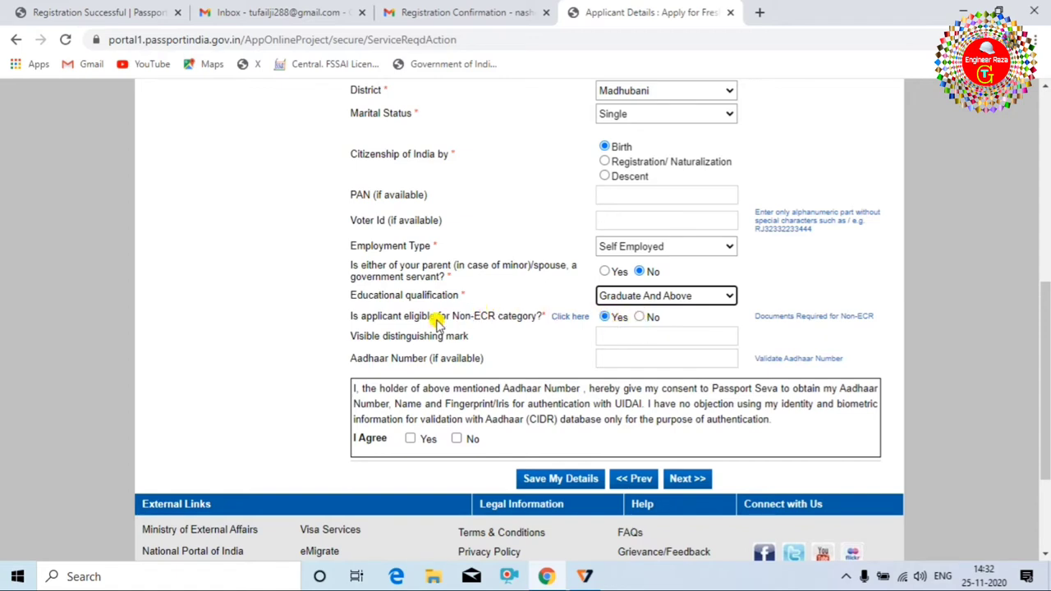
{"action": "left_click", "coordinate": [761, 315]}
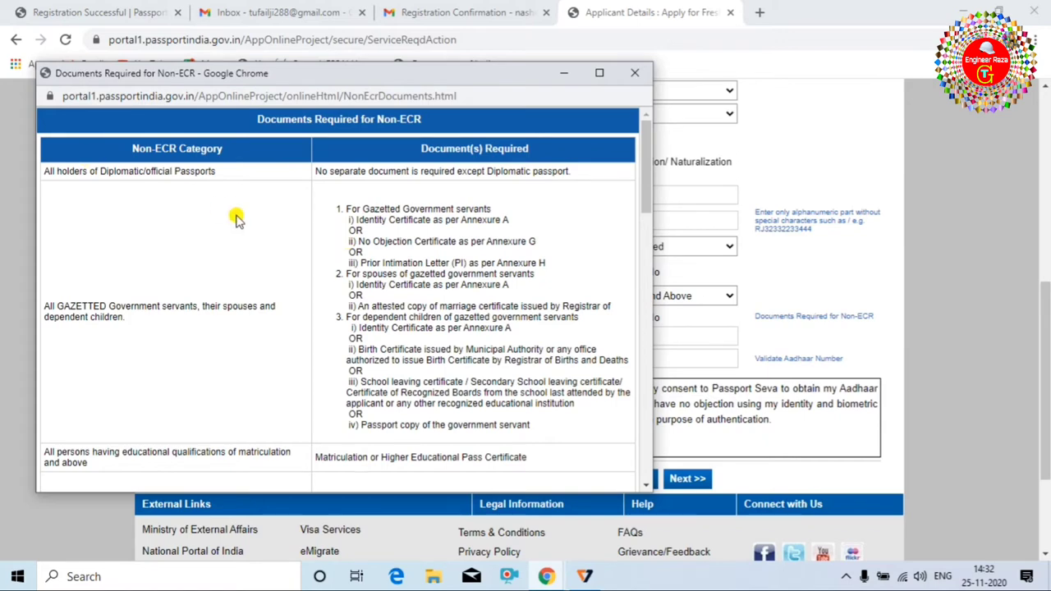
{"action": "left_click", "coordinate": [728, 309]}
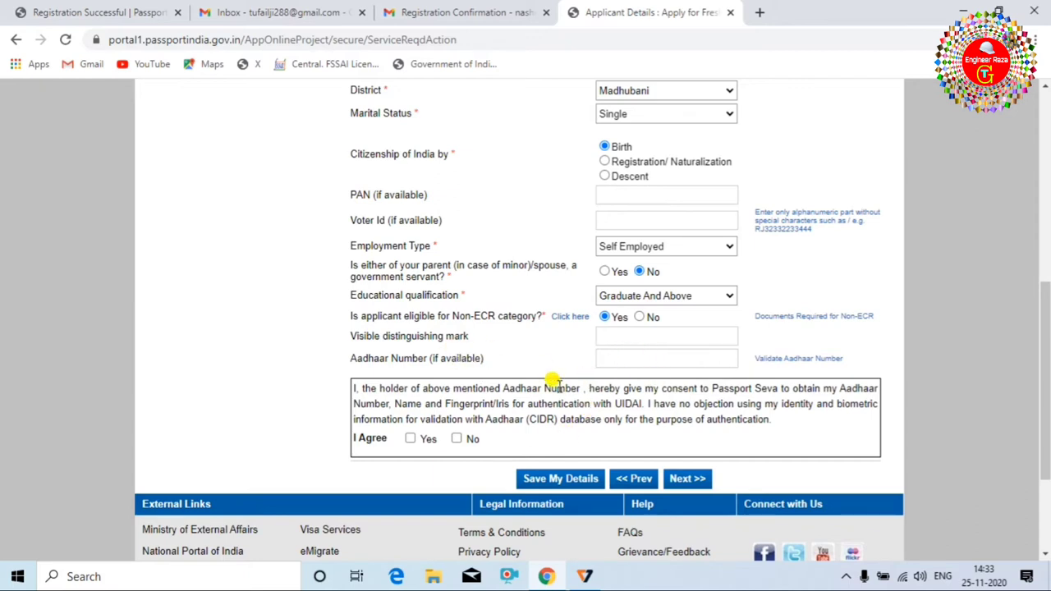
{"action": "left_click", "coordinate": [457, 439]}
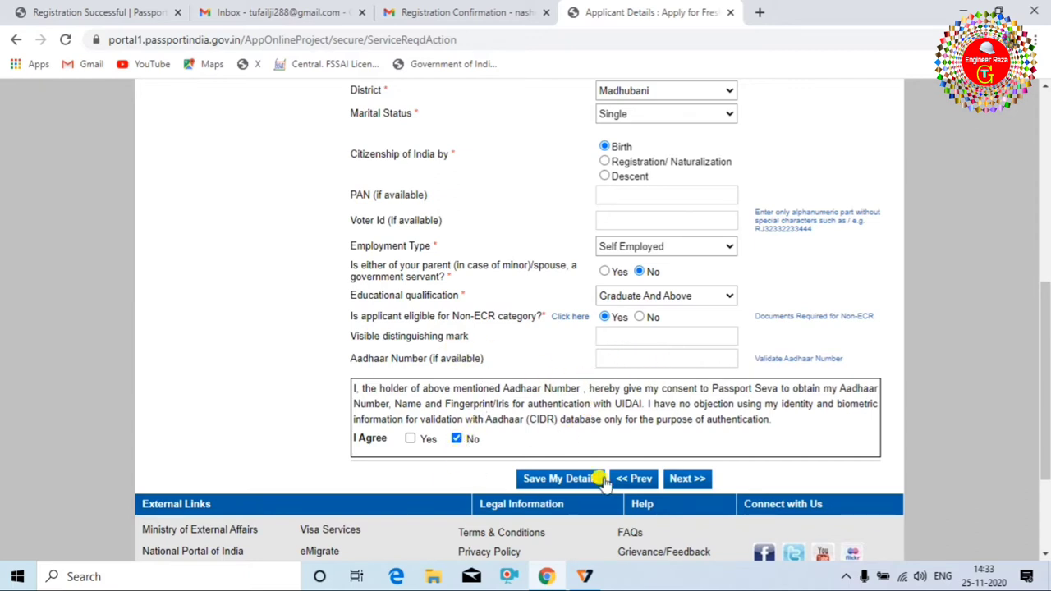
{"action": "left_click", "coordinate": [690, 479]}
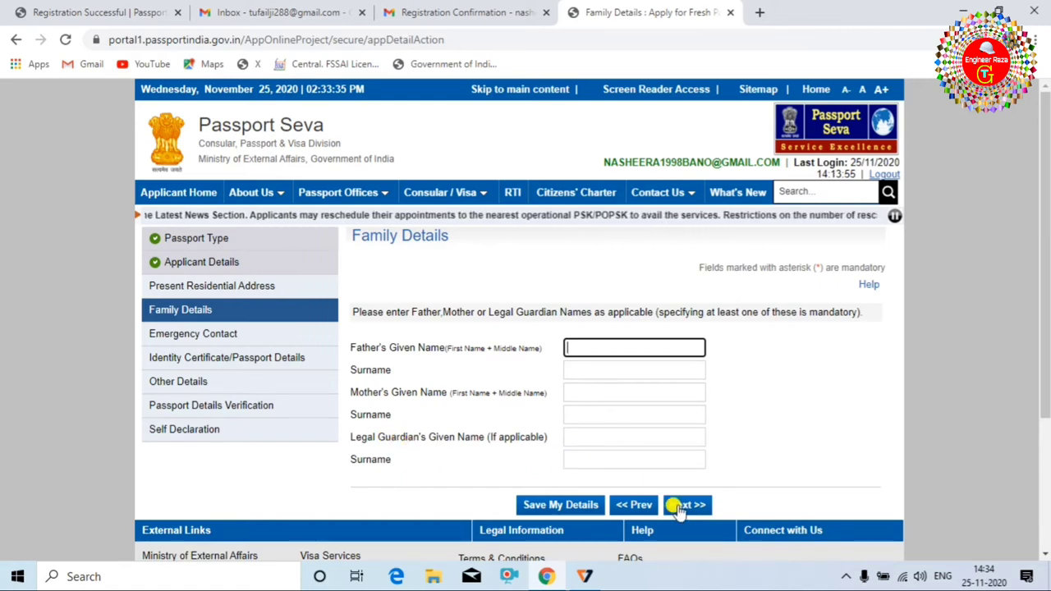
Leave Family Details unchanged and go Next to the Present Residential Address section.
{"action": "left_click", "coordinate": [687, 505]}
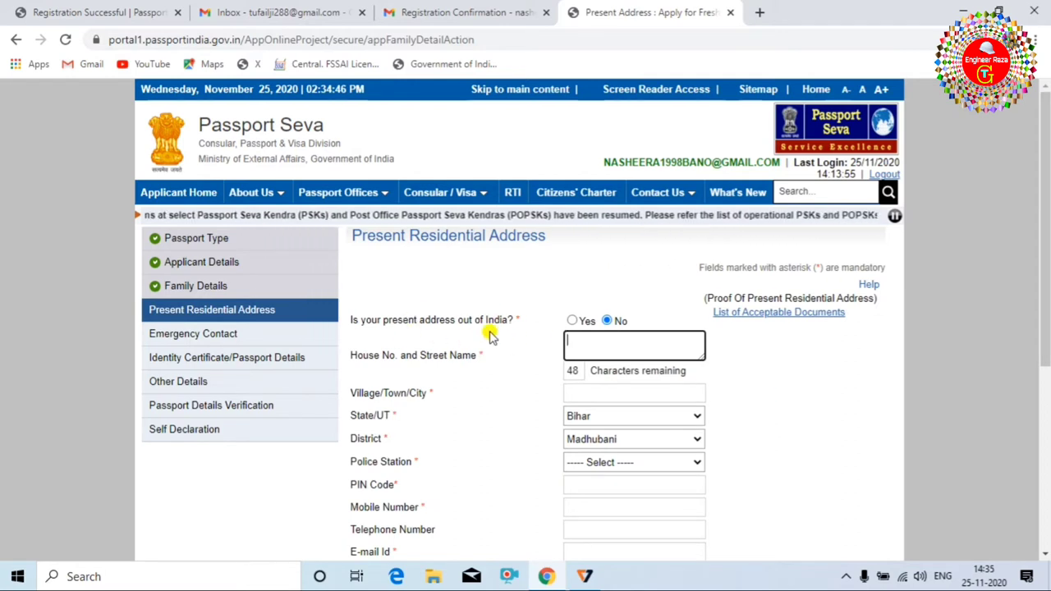
Set the present address as inside India, with state Bihar and district Madhubani.
{"action": "left_click", "coordinate": [572, 321]}
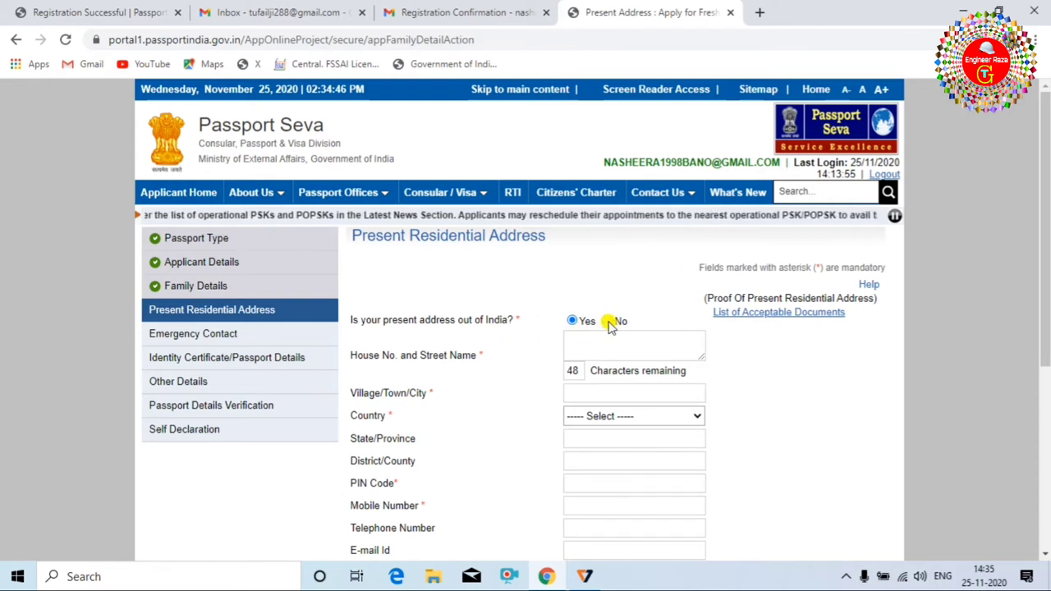
{"action": "left_click", "coordinate": [614, 322]}
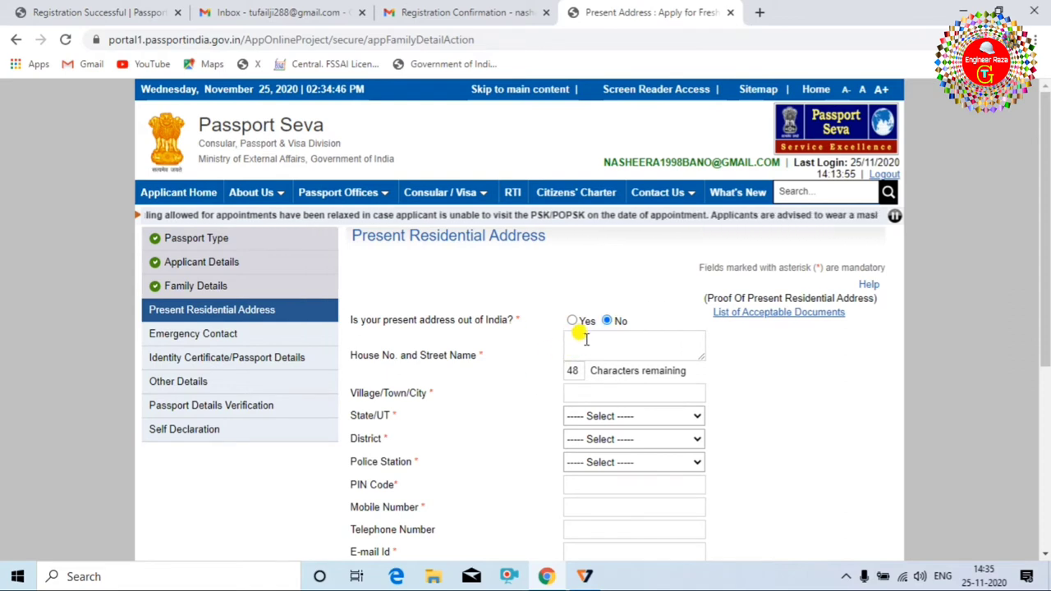
{"action": "left_click", "coordinate": [586, 339]}
{"action": "left_click", "coordinate": [711, 356]}
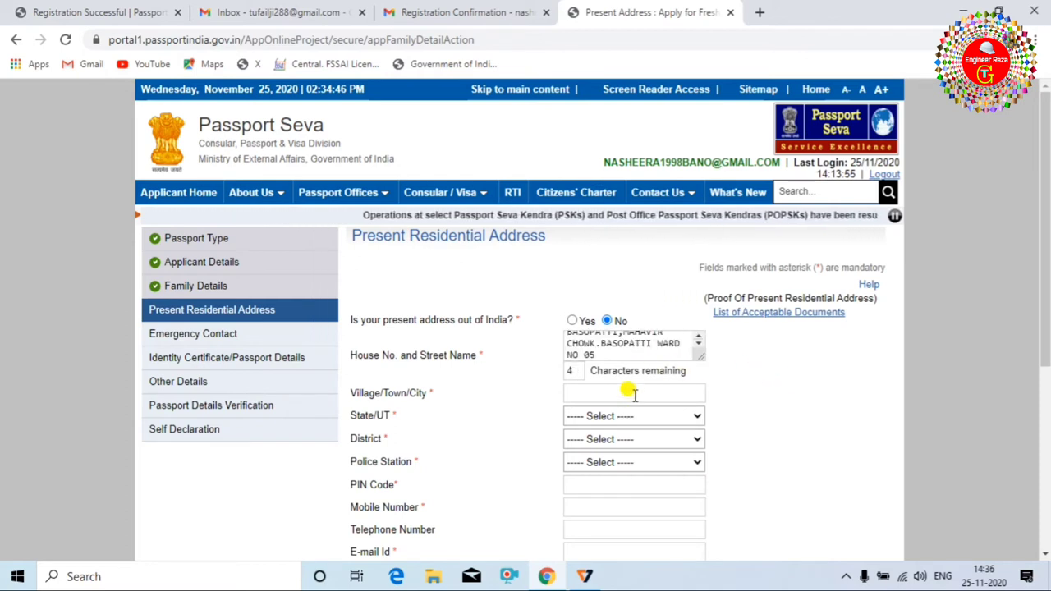
{"action": "left_click", "coordinate": [687, 415]}
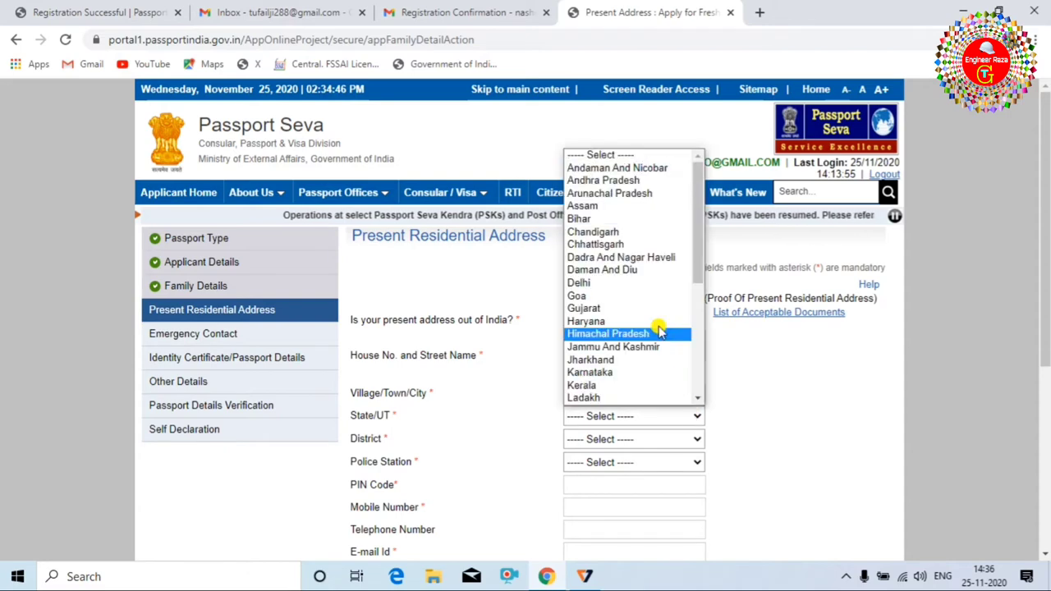
{"action": "left_click", "coordinate": [639, 223]}
{"action": "scroll", "coordinate": [624, 386], "scroll_direction": "down", "scroll_amount": 1}
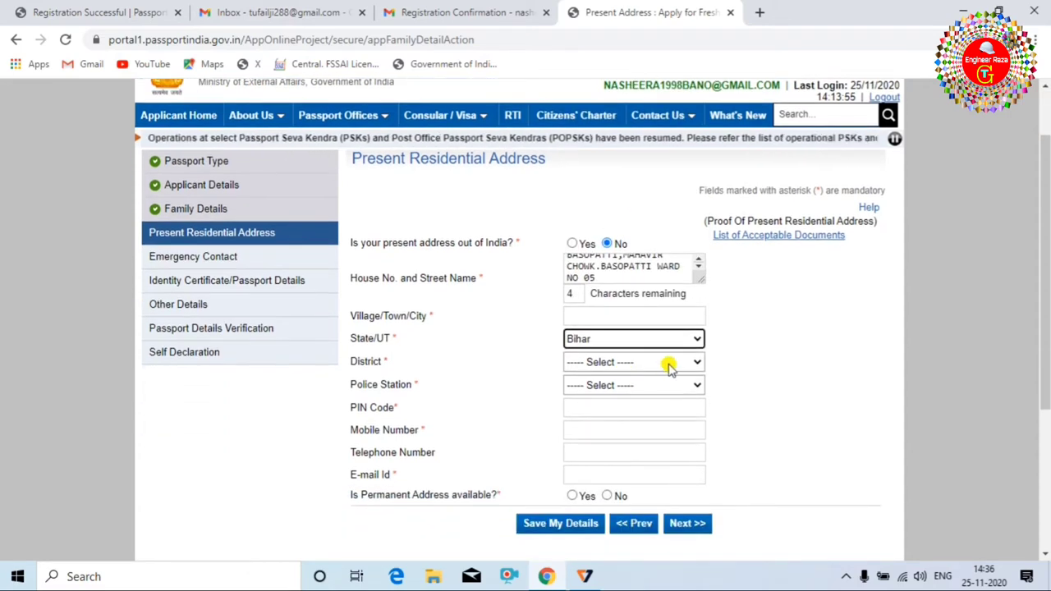
{"action": "left_click", "coordinate": [669, 365]}
{"action": "scroll", "coordinate": [663, 170], "scroll_direction": "down", "scroll_amount": 1}
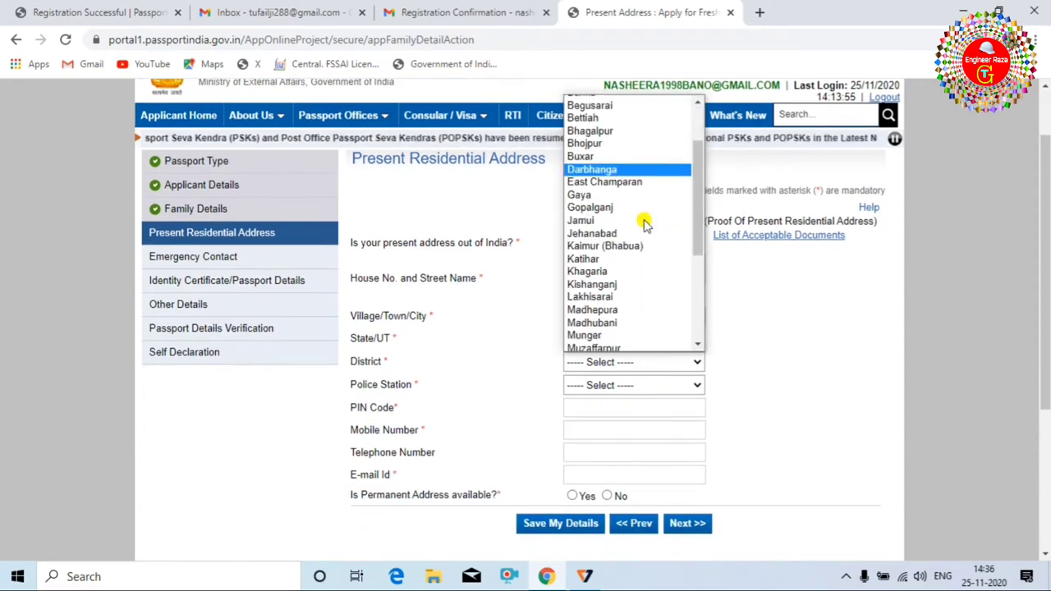
{"action": "scroll", "coordinate": [645, 224], "scroll_direction": "down", "scroll_amount": 1}
{"action": "left_click", "coordinate": [633, 228]}
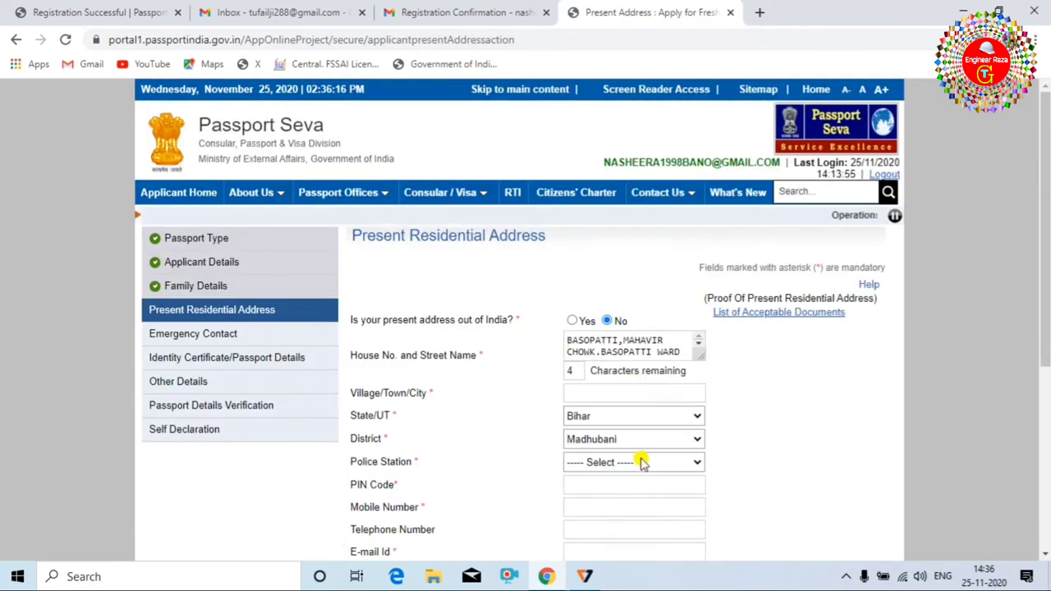
Choose the local police station, mark a permanent address available (same as present), and submit.
{"action": "left_click", "coordinate": [643, 462]}
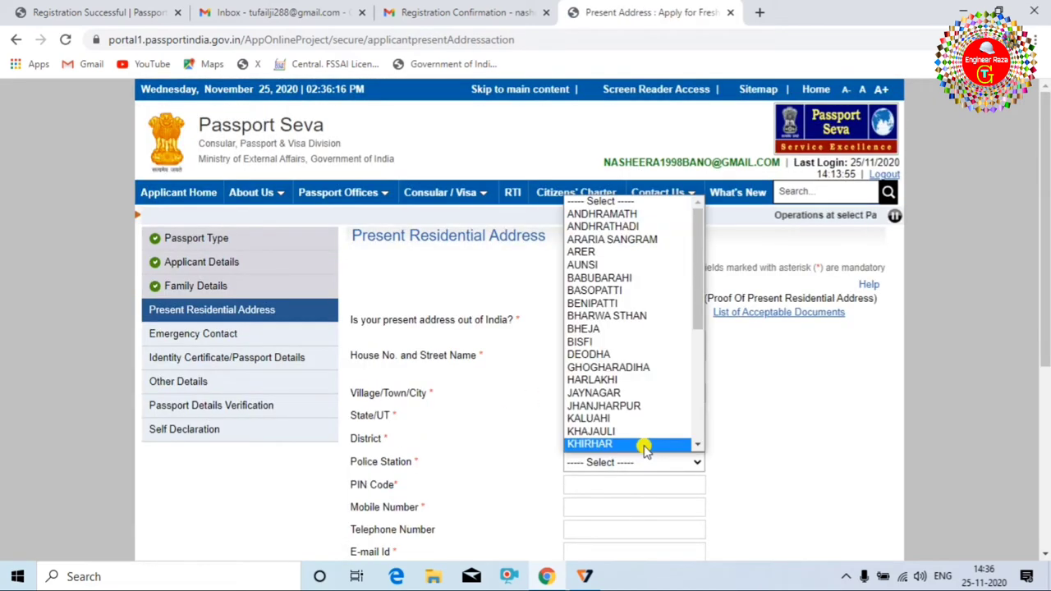
{"action": "left_click", "coordinate": [647, 293]}
{"action": "scroll", "coordinate": [638, 320], "scroll_direction": "down", "scroll_amount": 2}
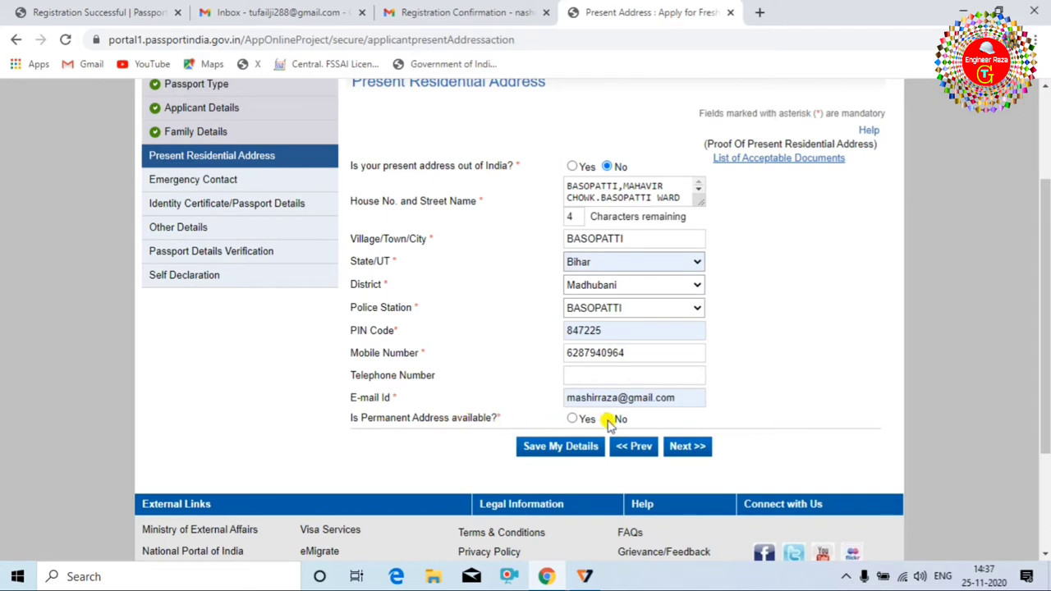
{"action": "left_click", "coordinate": [572, 419]}
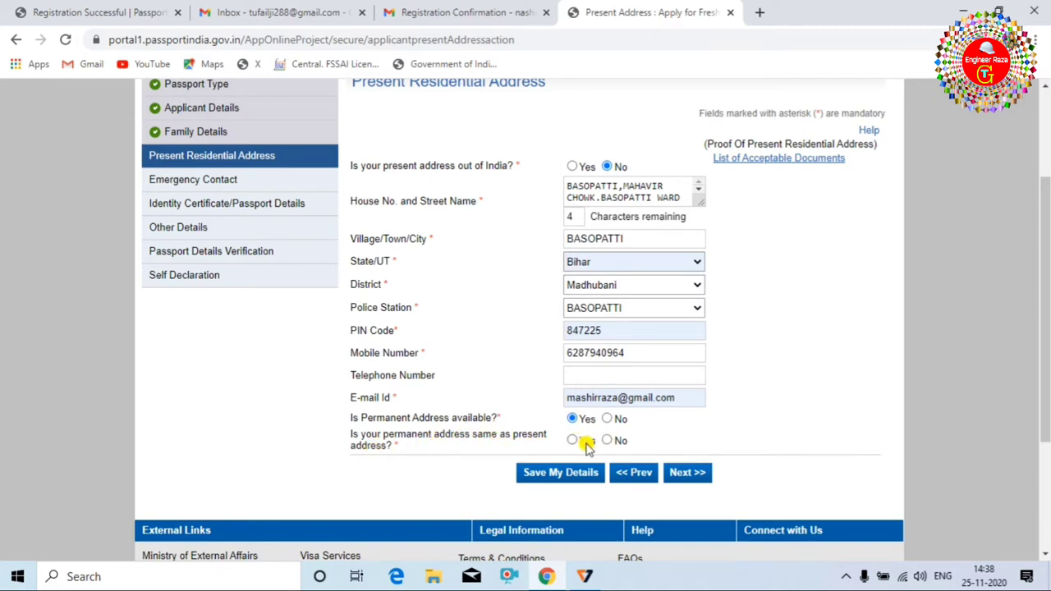
{"action": "left_click", "coordinate": [680, 473]}
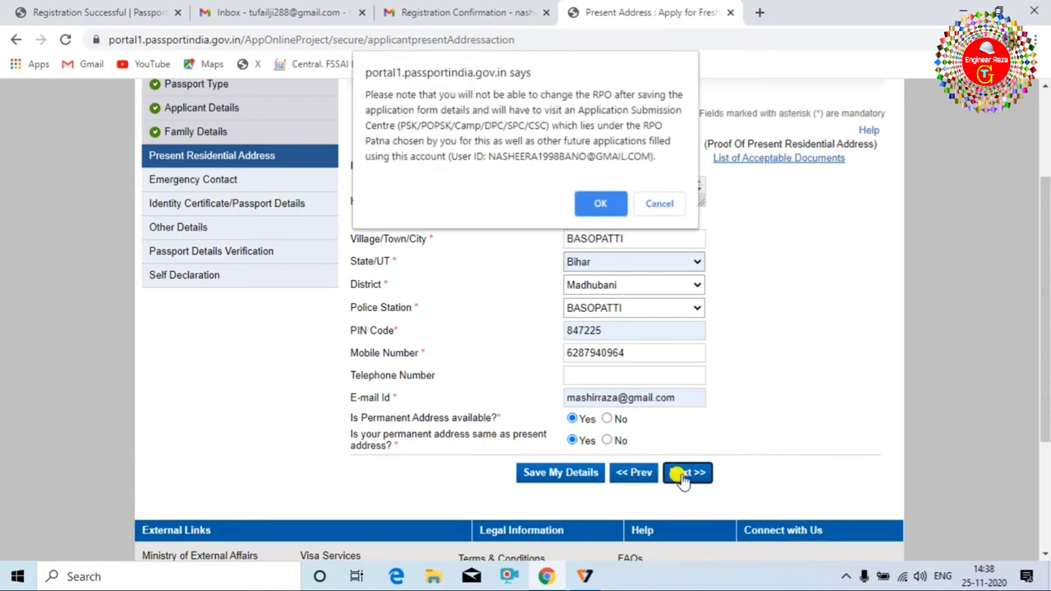
Accept the RPO change warning, autofill the emergency contact's name, mobile and e-mail, and submit.
{"action": "key", "text": "Return"}
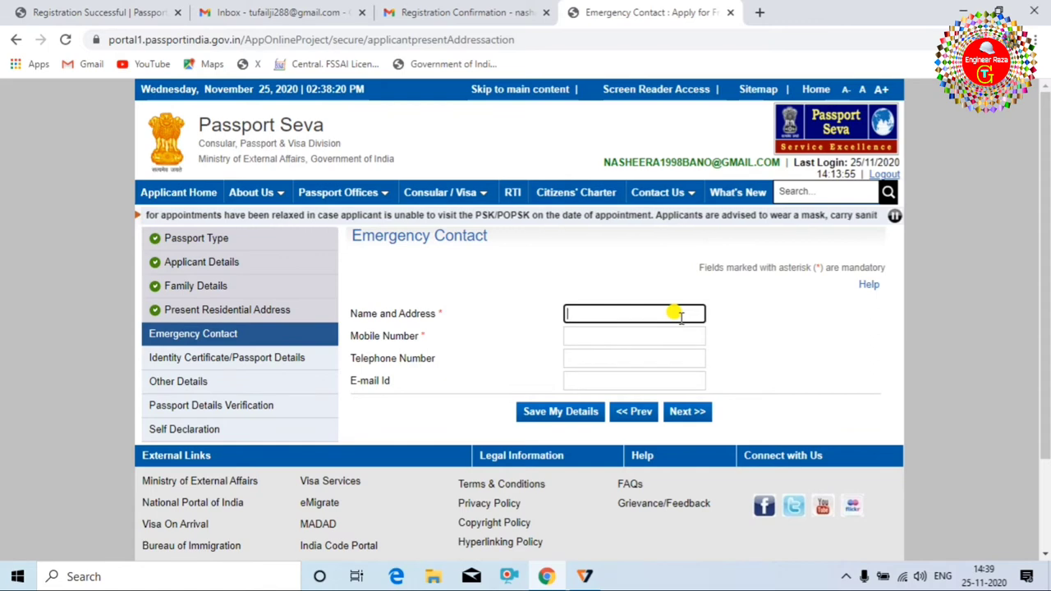
{"action": "left_click", "coordinate": [700, 366]}
{"action": "left_click", "coordinate": [687, 413]}
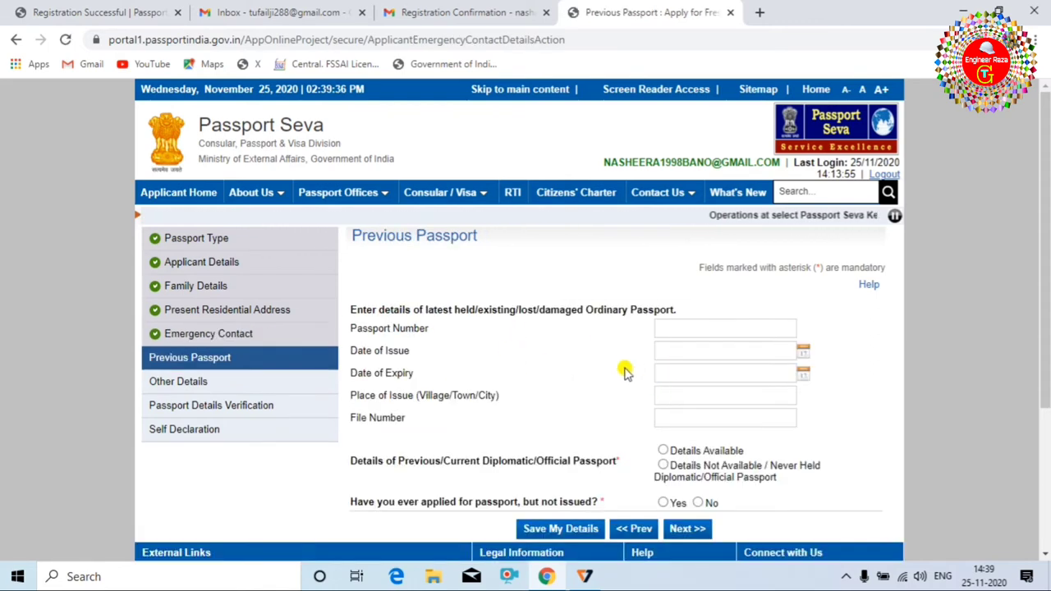
Choose 'Details Not Available / Never Held' for diplomatic passport and No for 'applied but not issued'.
{"action": "scroll", "coordinate": [627, 361], "scroll_direction": "down", "scroll_amount": 1}
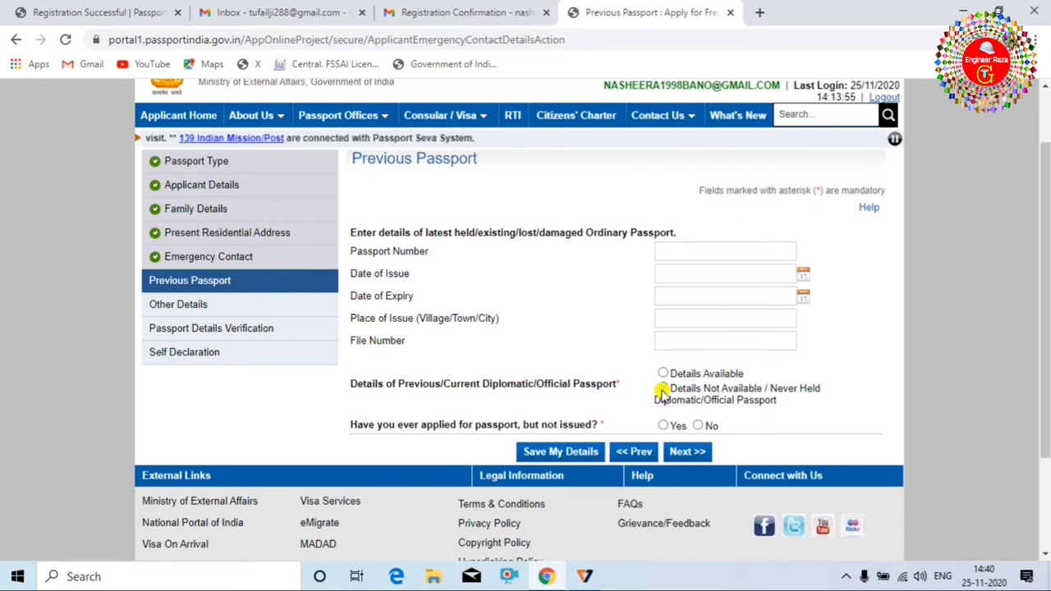
{"action": "left_click", "coordinate": [661, 391]}
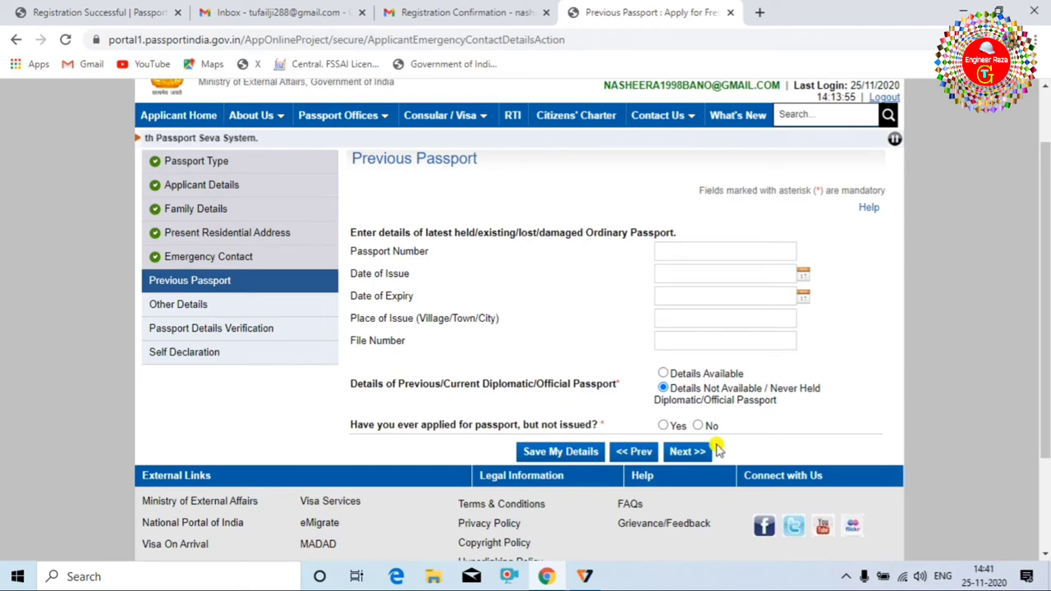
{"action": "left_click", "coordinate": [696, 426]}
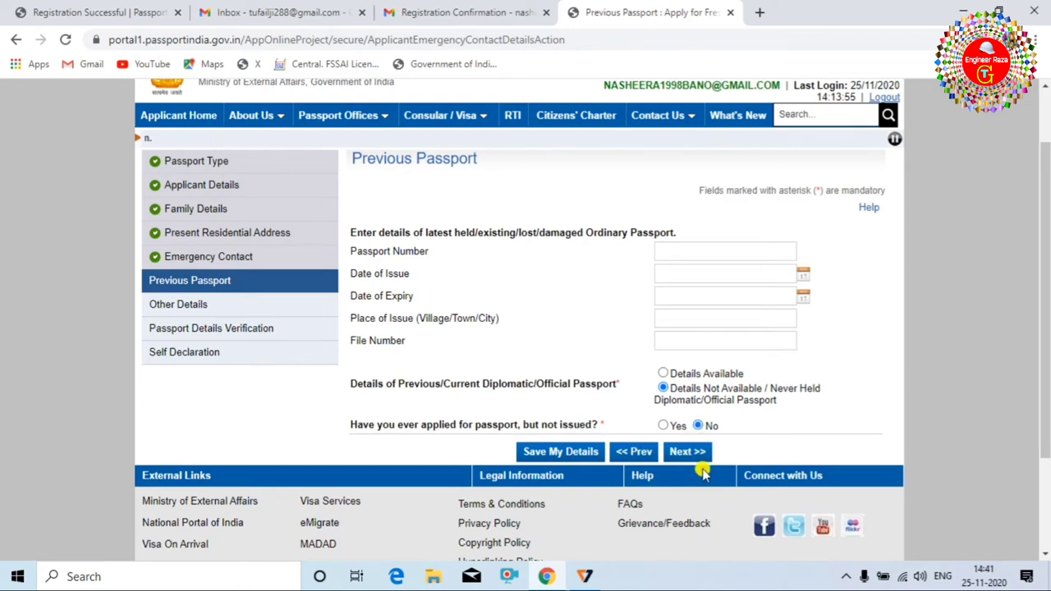
{"action": "left_click", "coordinate": [687, 454]}
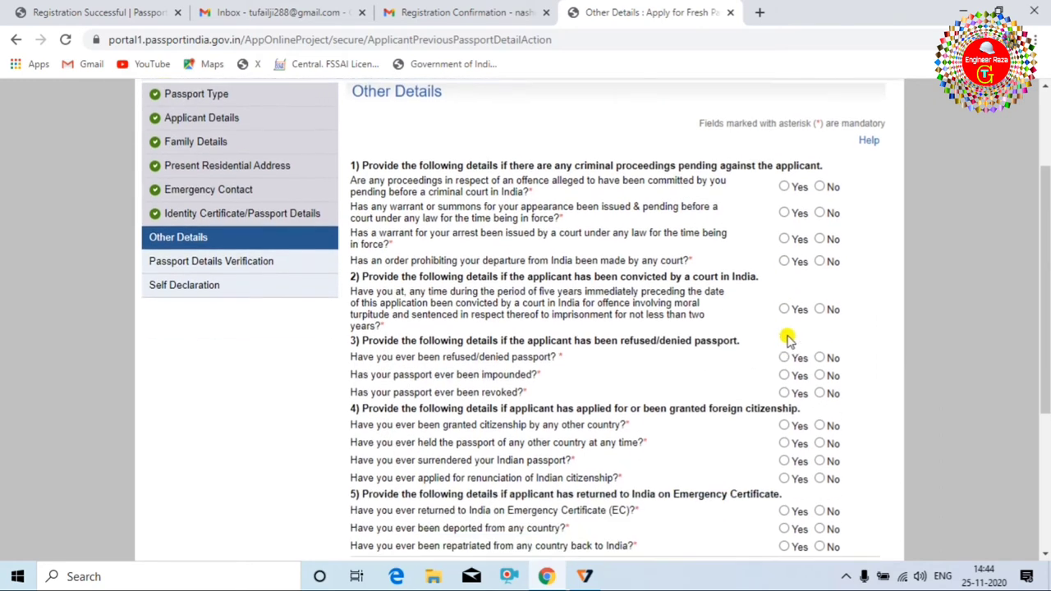
Answer No to criminal proceedings, warrants, departure prohibition, court conviction and passport impounded.
{"action": "scroll", "coordinate": [792, 337], "scroll_direction": "down", "scroll_amount": 3}
{"action": "scroll", "coordinate": [673, 305], "scroll_direction": "up", "scroll_amount": 3}
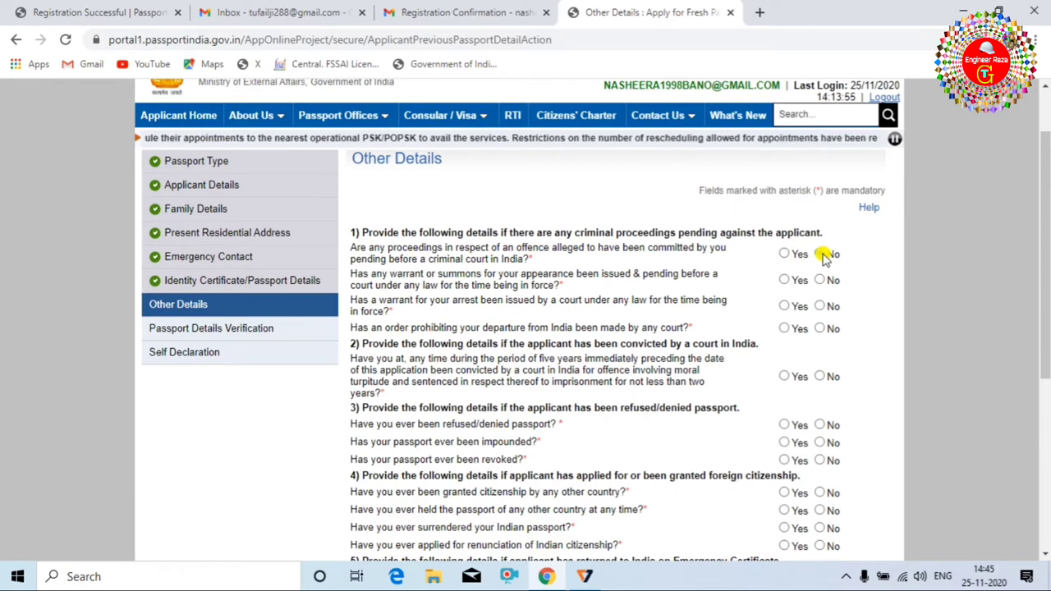
{"action": "left_click", "coordinate": [819, 254]}
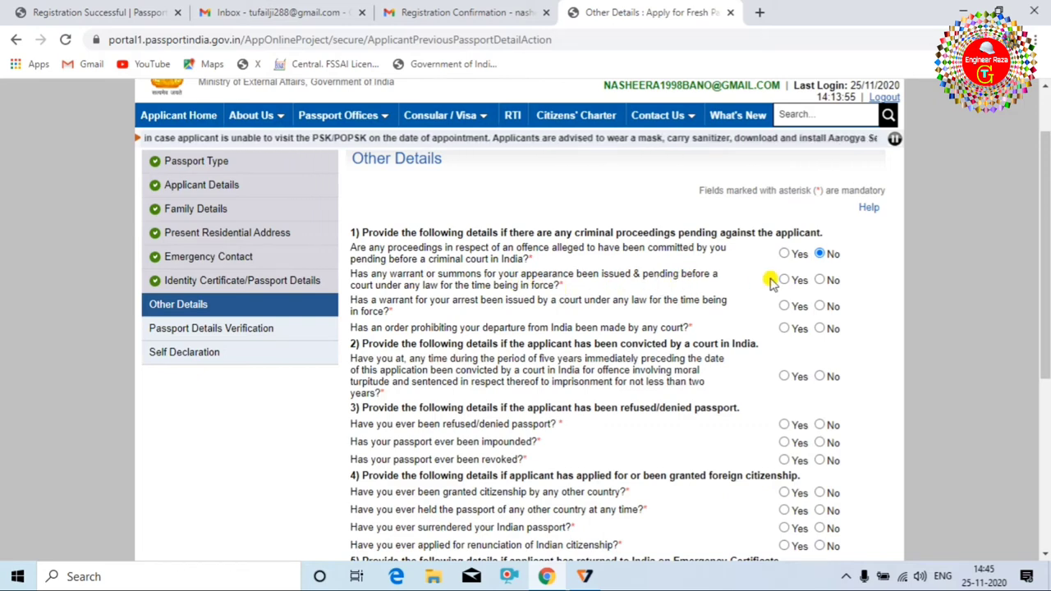
{"action": "left_click", "coordinate": [822, 281]}
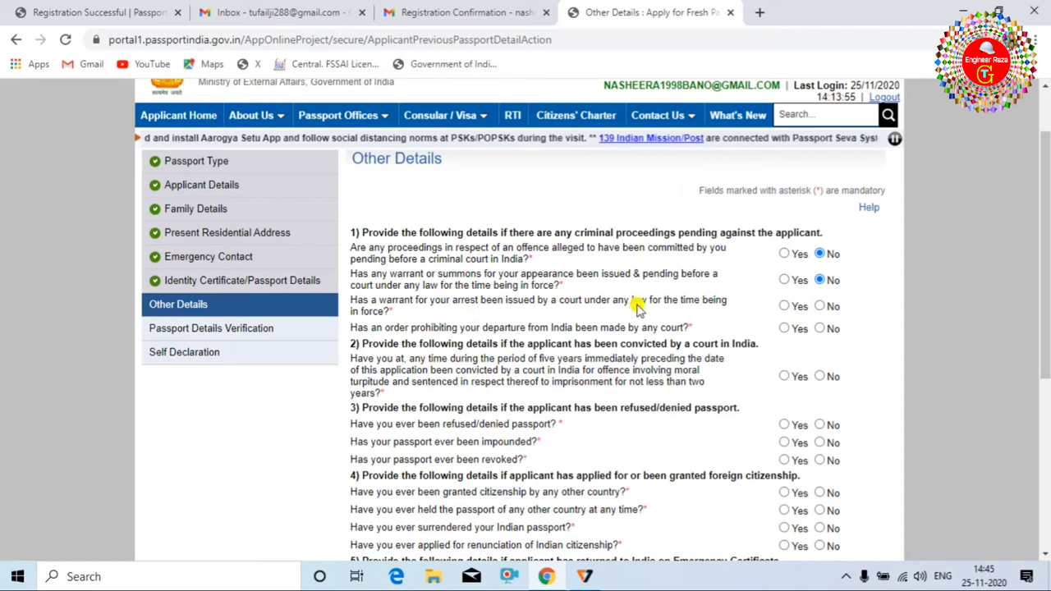
{"action": "left_click", "coordinate": [818, 307]}
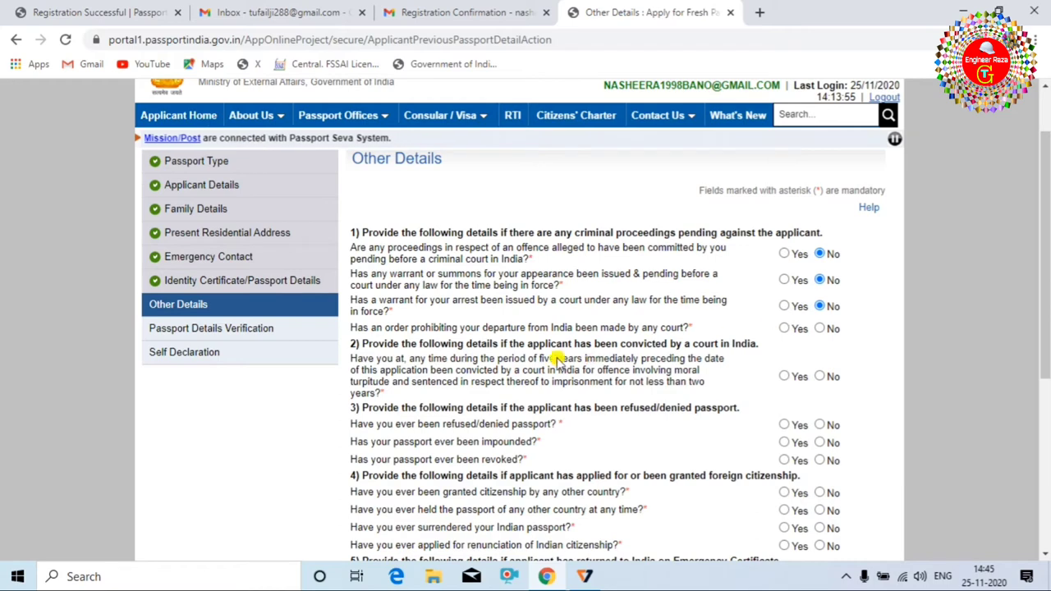
{"action": "left_click", "coordinate": [819, 328]}
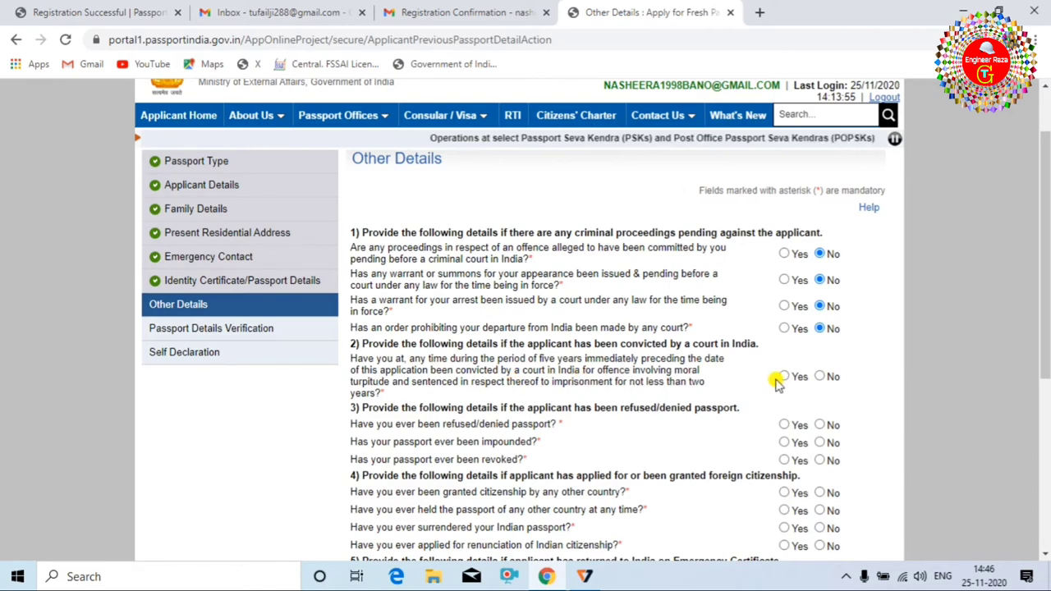
{"action": "left_click", "coordinate": [819, 377]}
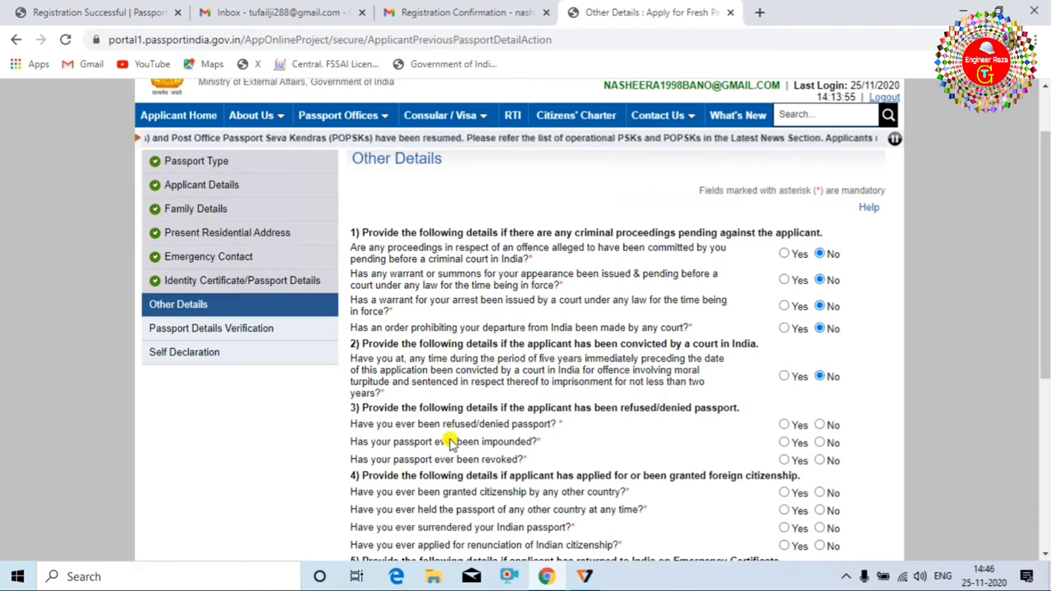
{"action": "left_click", "coordinate": [819, 443]}
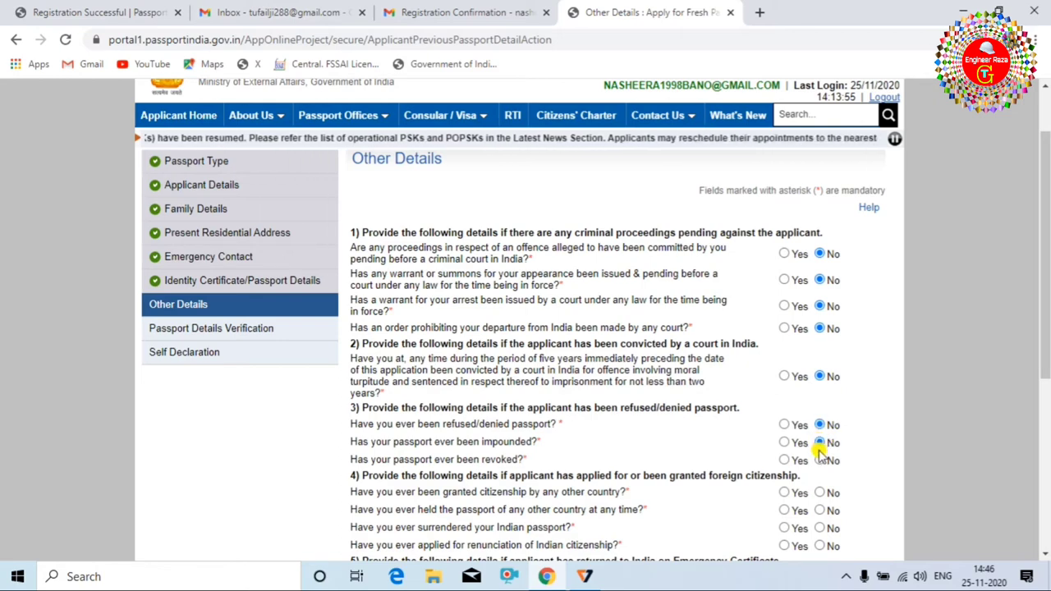
Answer No to revocation, foreign citizenship, Emergency Certificate, deportation and repatriation questions, then submit.
{"action": "scroll", "coordinate": [681, 394], "scroll_direction": "down", "scroll_amount": 1}
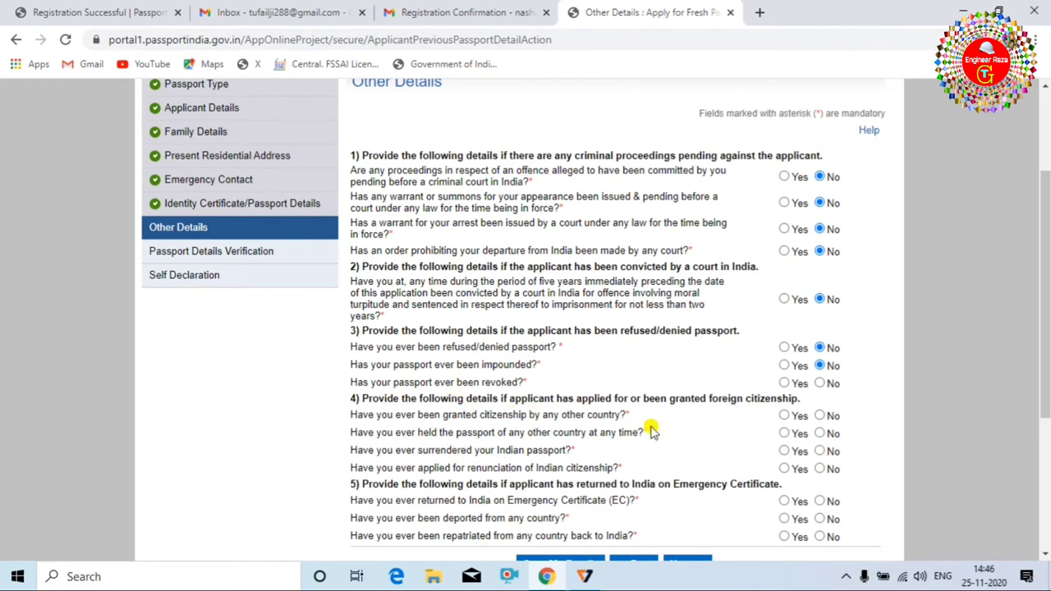
{"action": "scroll", "coordinate": [738, 411], "scroll_direction": "down", "scroll_amount": 1}
{"action": "left_click", "coordinate": [819, 307]}
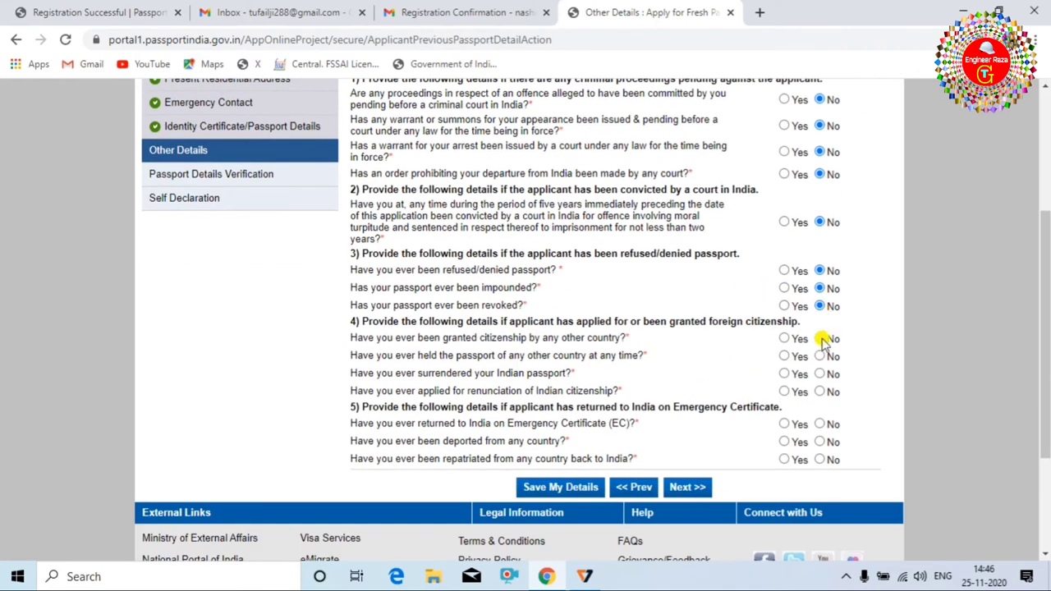
{"action": "left_click", "coordinate": [819, 339]}
{"action": "left_click", "coordinate": [819, 357]}
{"action": "left_click", "coordinate": [820, 374]}
{"action": "left_click", "coordinate": [819, 392]}
{"action": "left_click", "coordinate": [819, 424]}
{"action": "left_click", "coordinate": [820, 442]}
{"action": "left_click", "coordinate": [819, 459]}
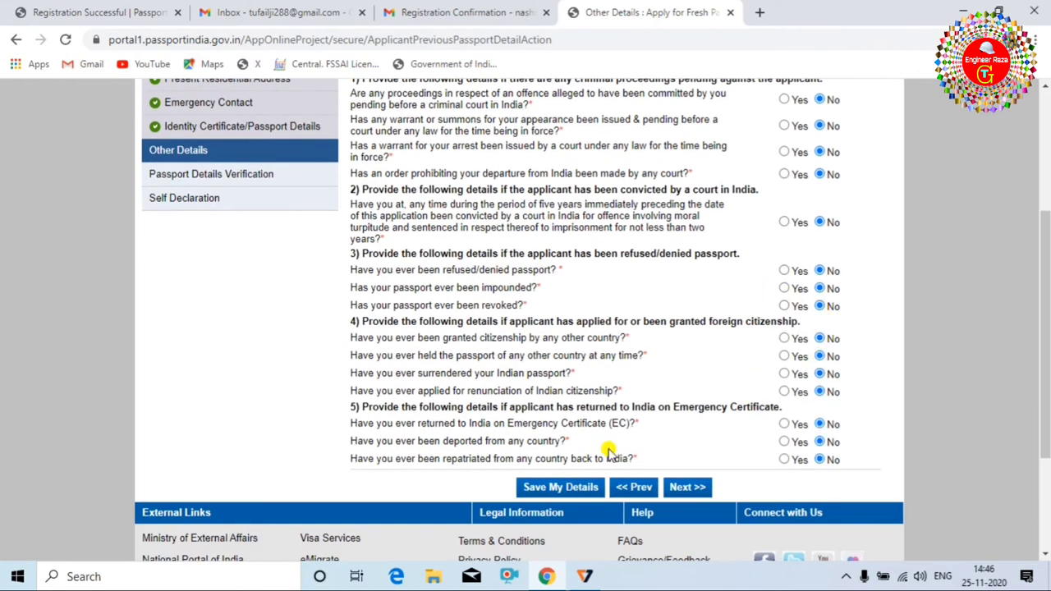
{"action": "scroll", "coordinate": [612, 427], "scroll_direction": "up", "scroll_amount": 3}
{"action": "scroll", "coordinate": [546, 377], "scroll_direction": "down", "scroll_amount": 2}
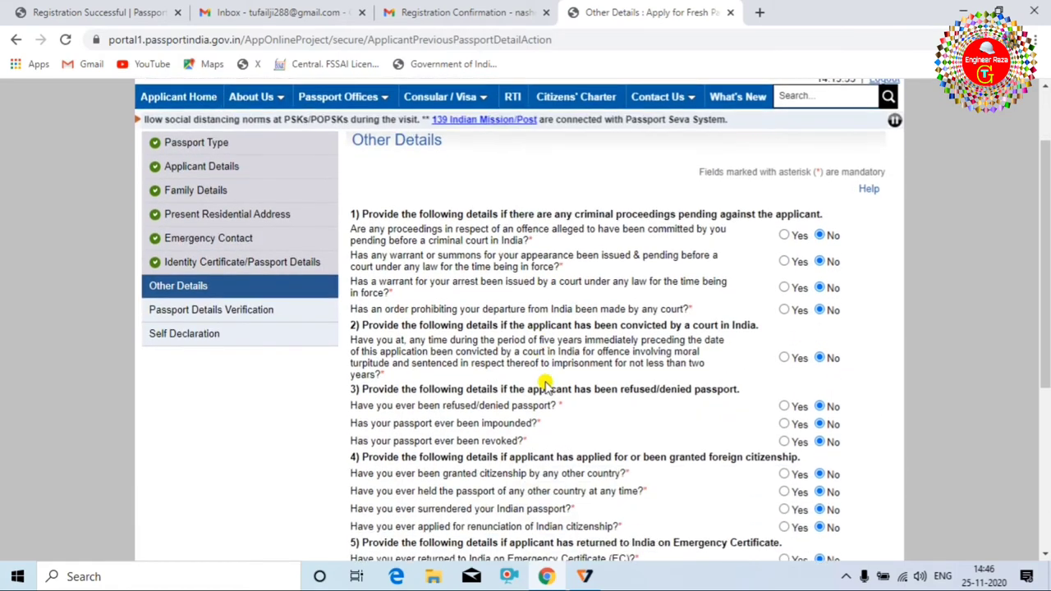
{"action": "scroll", "coordinate": [514, 298], "scroll_direction": "down", "scroll_amount": 4}
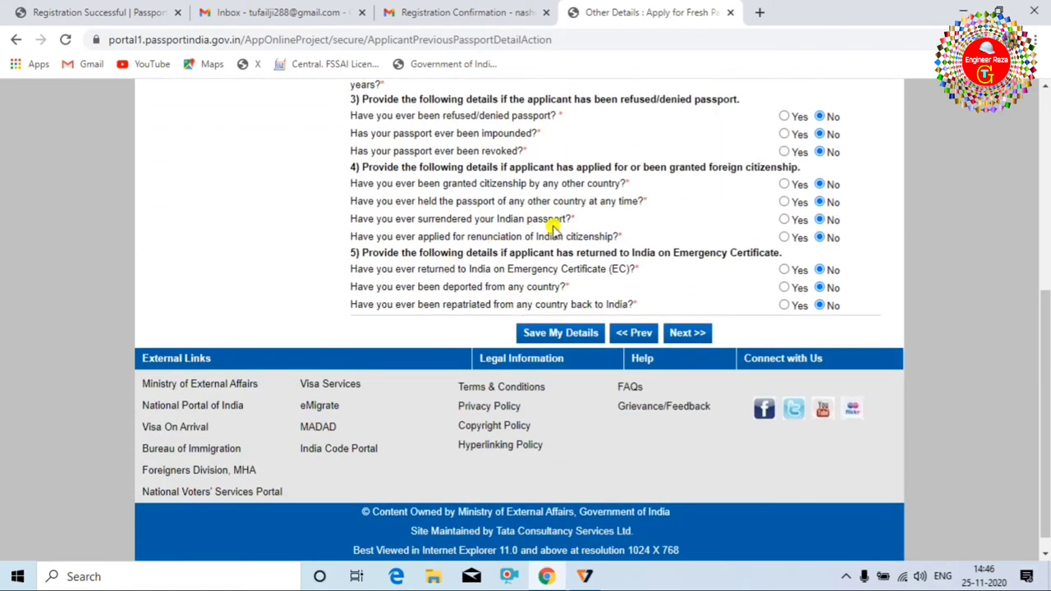
{"action": "scroll", "coordinate": [575, 246], "scroll_direction": "up", "scroll_amount": 3}
{"action": "scroll", "coordinate": [614, 259], "scroll_direction": "up", "scroll_amount": 1}
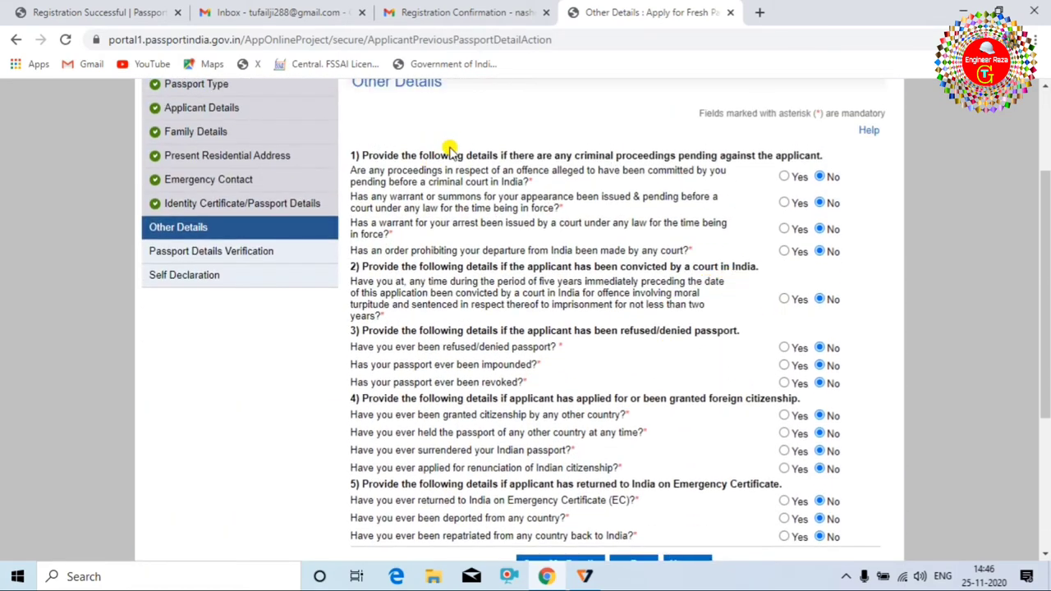
{"action": "scroll", "coordinate": [492, 386], "scroll_direction": "down", "scroll_amount": 3}
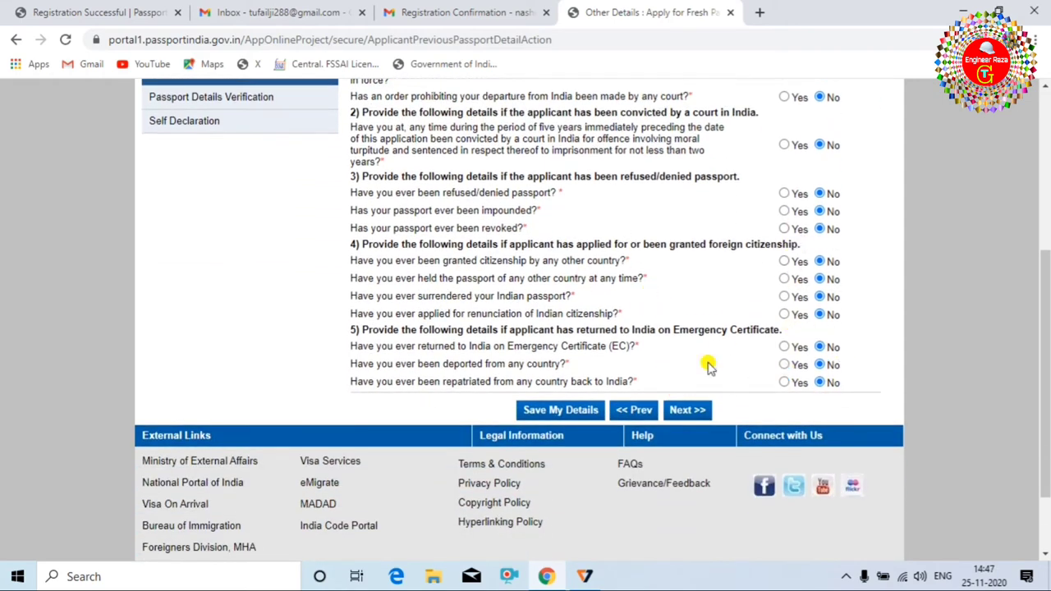
{"action": "left_click", "coordinate": [686, 412]}
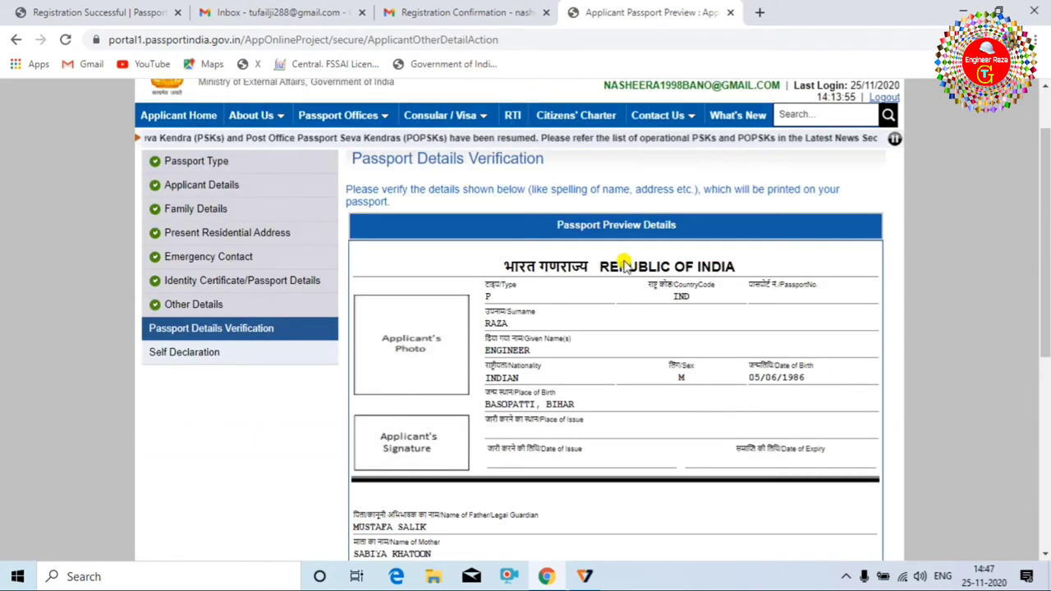
Check the previewed particulars, address and old passport entry, then continue to Self Declaration.
{"action": "scroll", "coordinate": [706, 312], "scroll_direction": "down", "scroll_amount": 5}
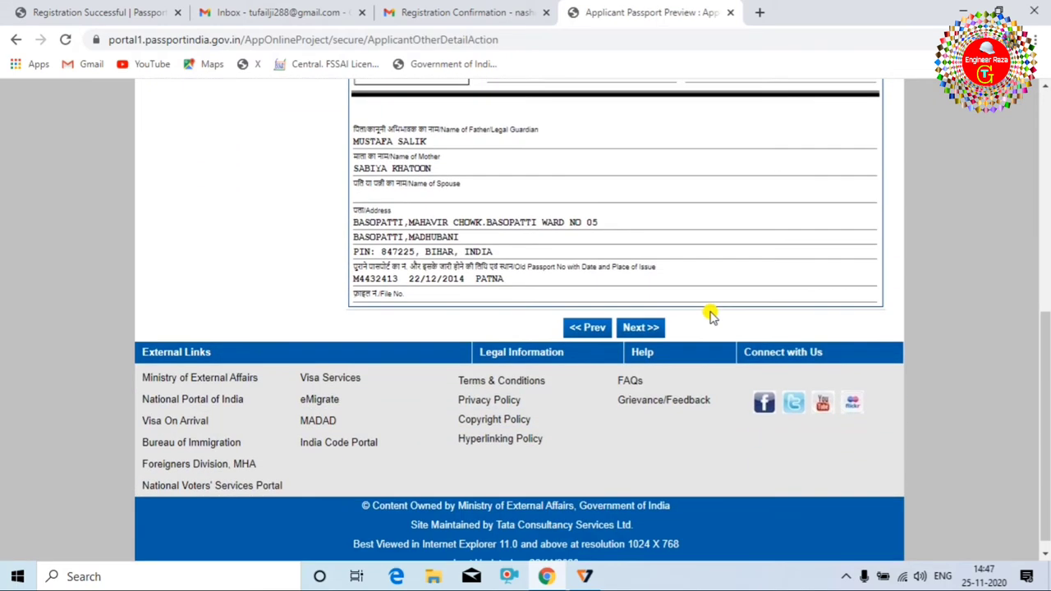
{"action": "scroll", "coordinate": [722, 351], "scroll_direction": "up", "scroll_amount": 2}
{"action": "scroll", "coordinate": [722, 351], "scroll_direction": "up", "scroll_amount": 2}
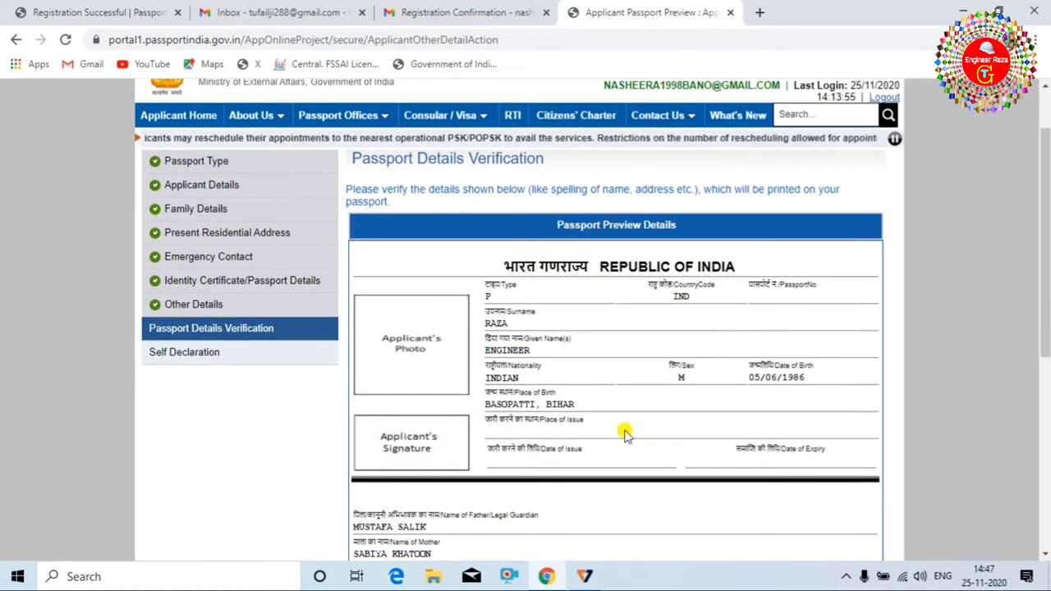
{"action": "scroll", "coordinate": [623, 433], "scroll_direction": "down", "scroll_amount": 3}
{"action": "left_click", "coordinate": [647, 483]}
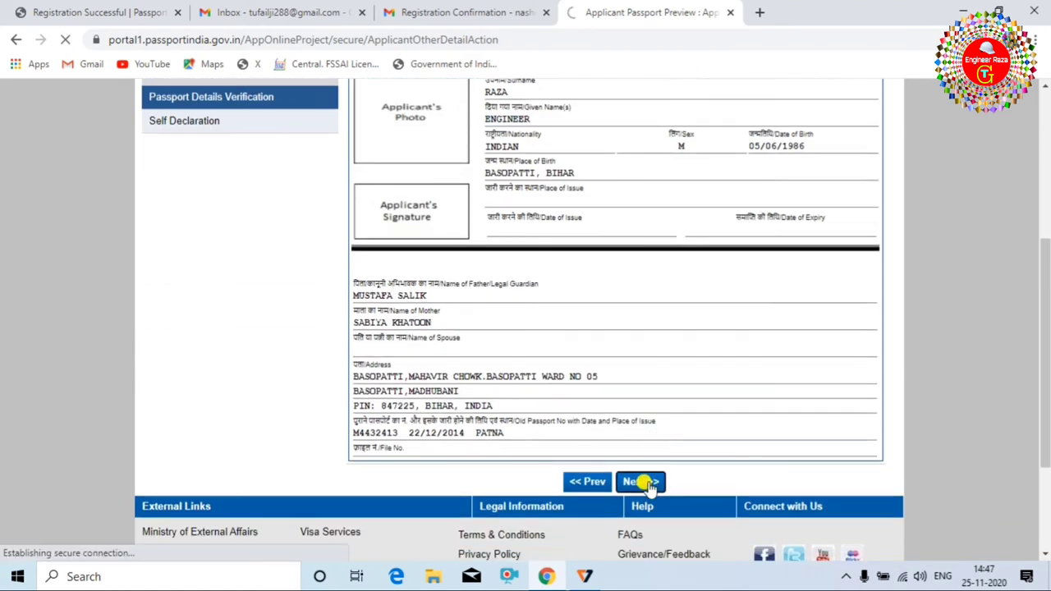